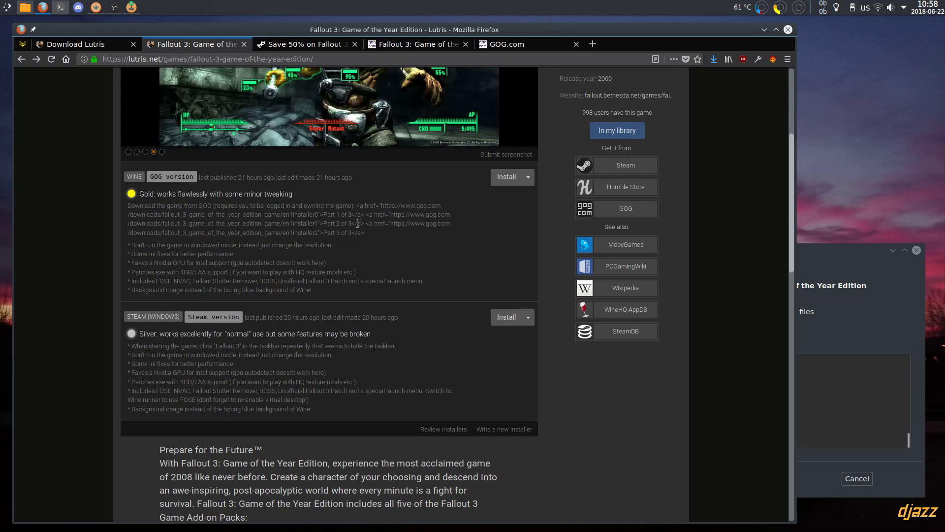
pyautogui.scroll(5, 357, 223)
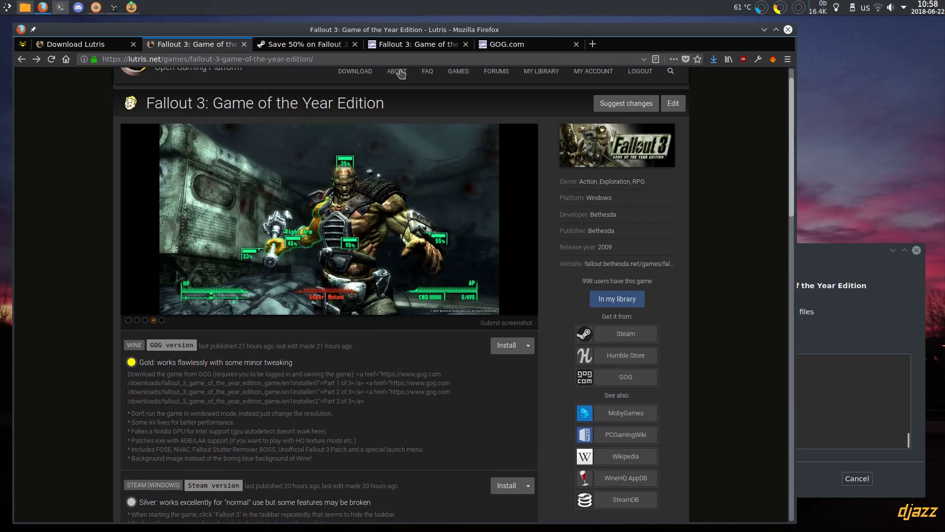
pyautogui.click(410, 44)
pyautogui.scroll(-7, 423, 209)
pyautogui.scroll(7, 423, 209)
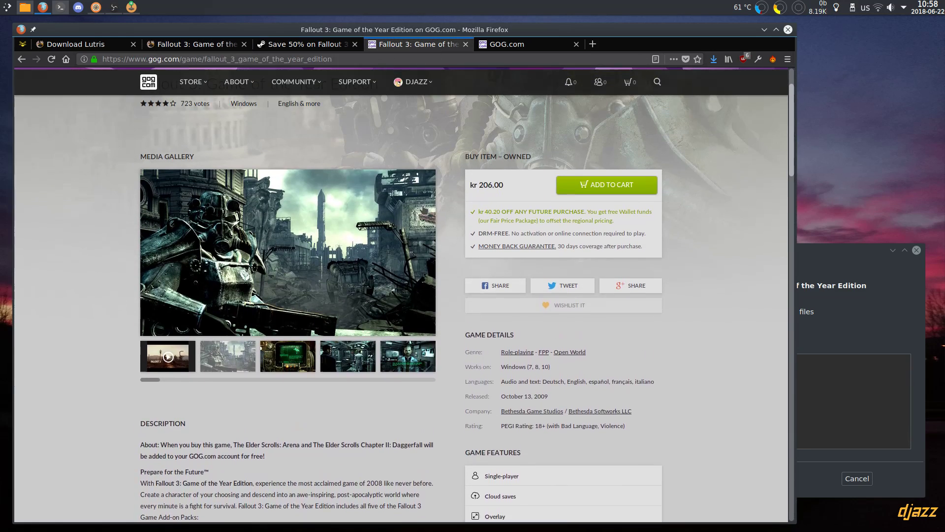
pyautogui.scroll(-12, 403, 236)
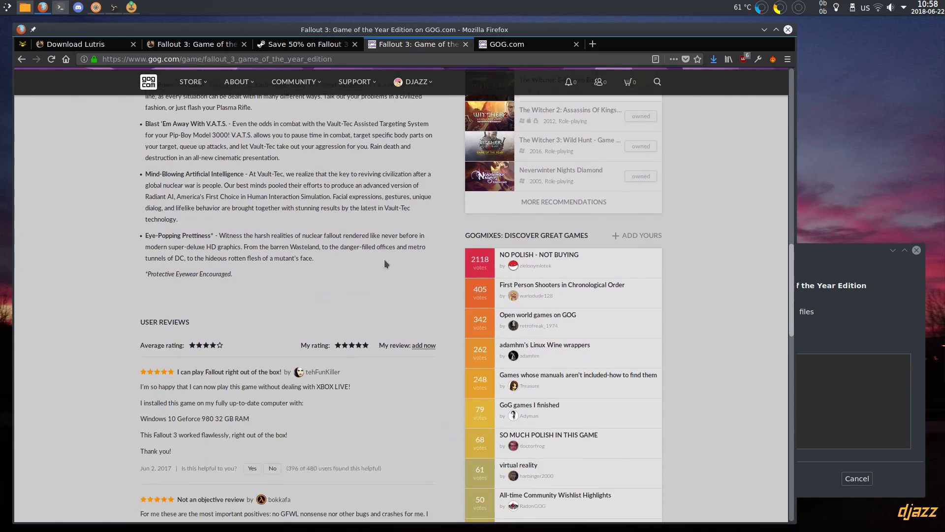
pyautogui.scroll(-2, 389, 261)
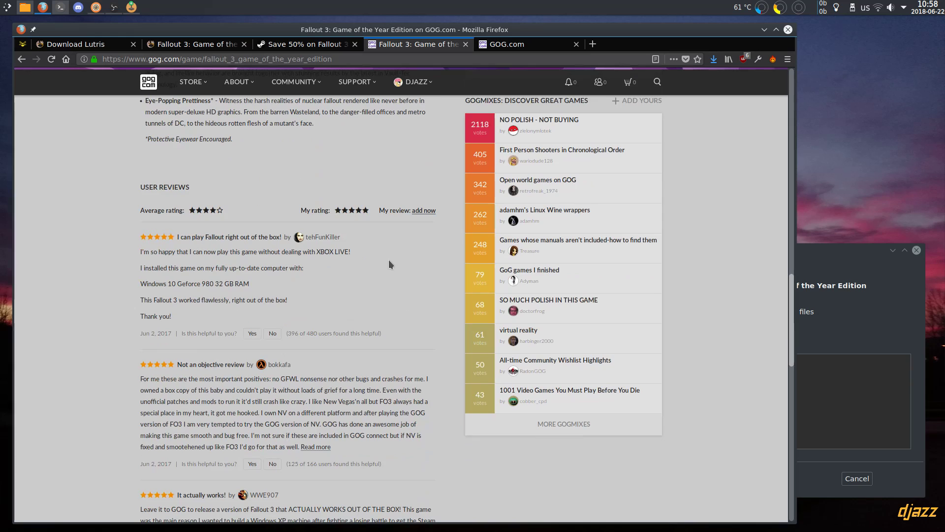
pyautogui.click(203, 45)
pyautogui.click(325, 48)
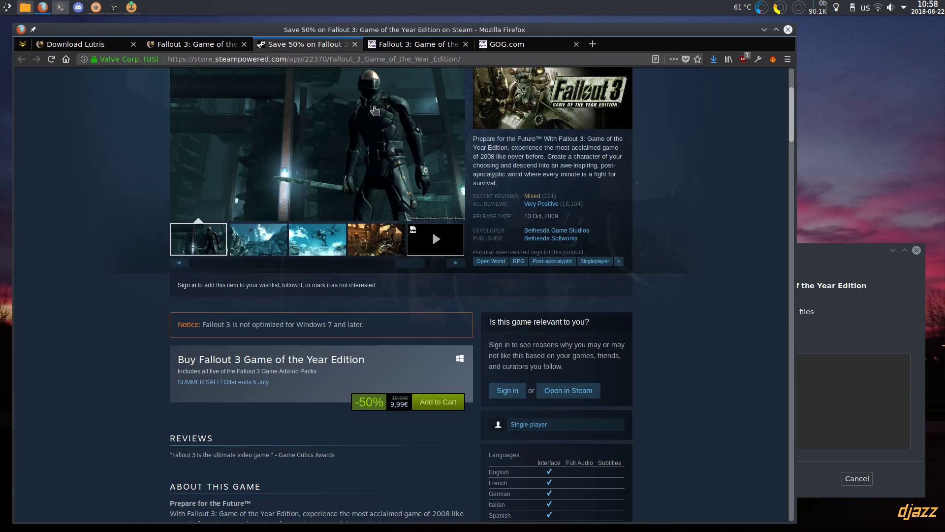
pyautogui.click(828, 292)
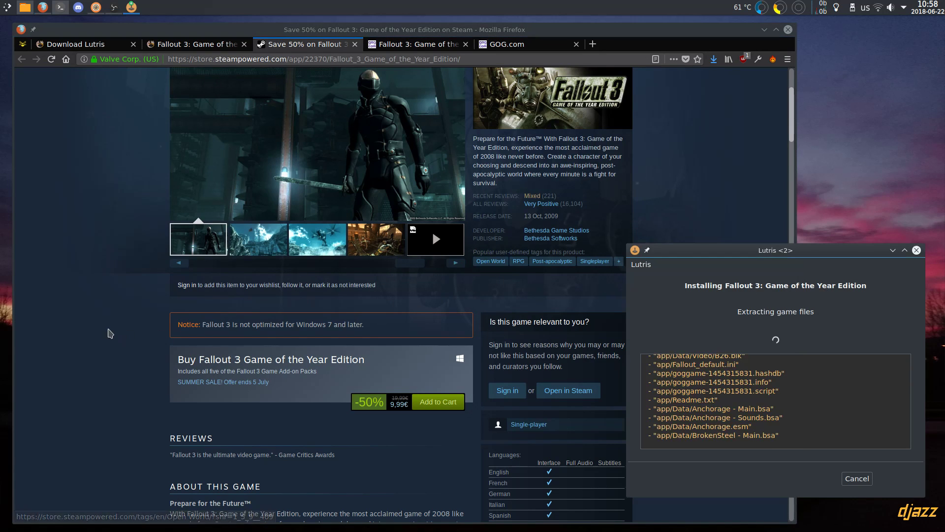
pyautogui.click(228, 325)
pyautogui.click(401, 45)
pyautogui.scroll(15, 365, 183)
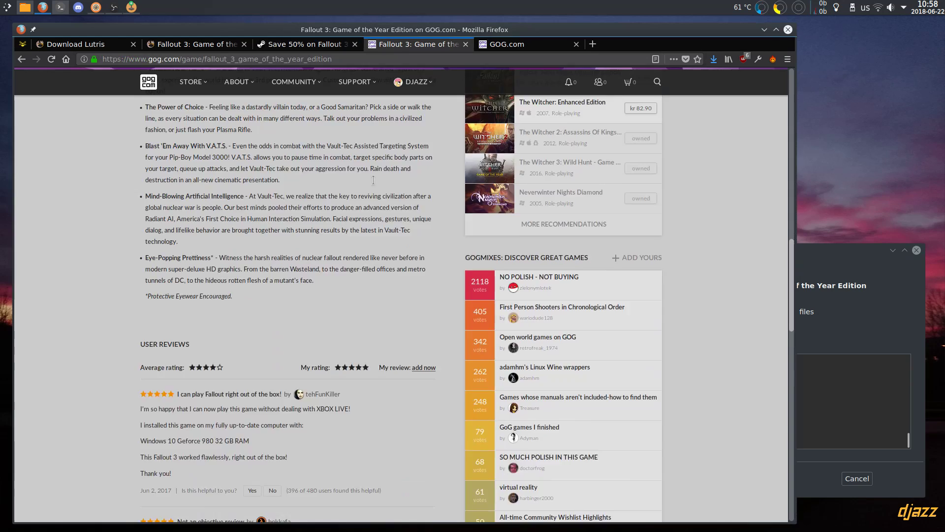
pyautogui.scroll(3, 365, 183)
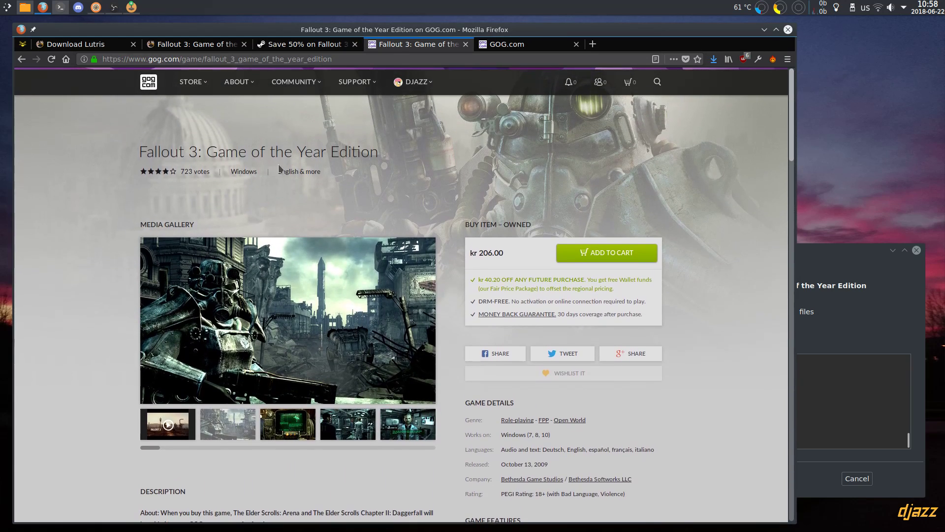
pyautogui.click(197, 46)
pyautogui.click(829, 311)
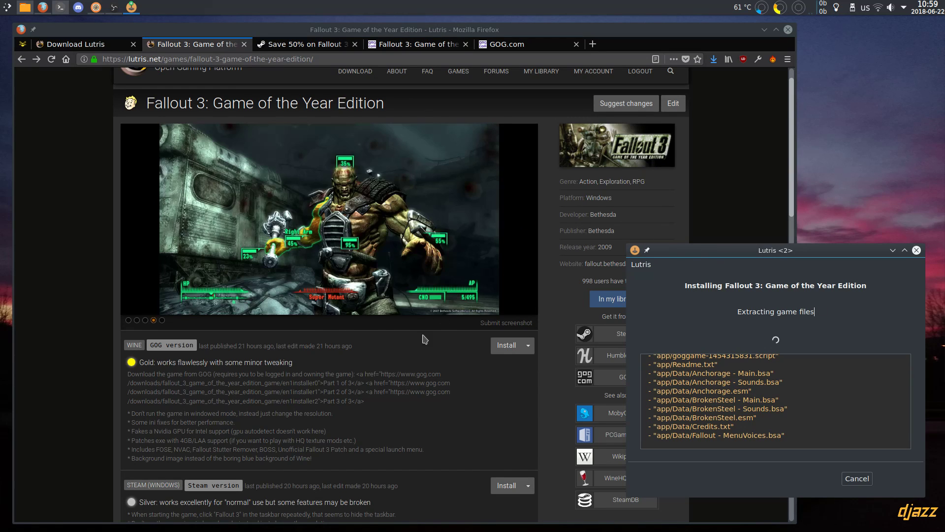
pyautogui.click(396, 369)
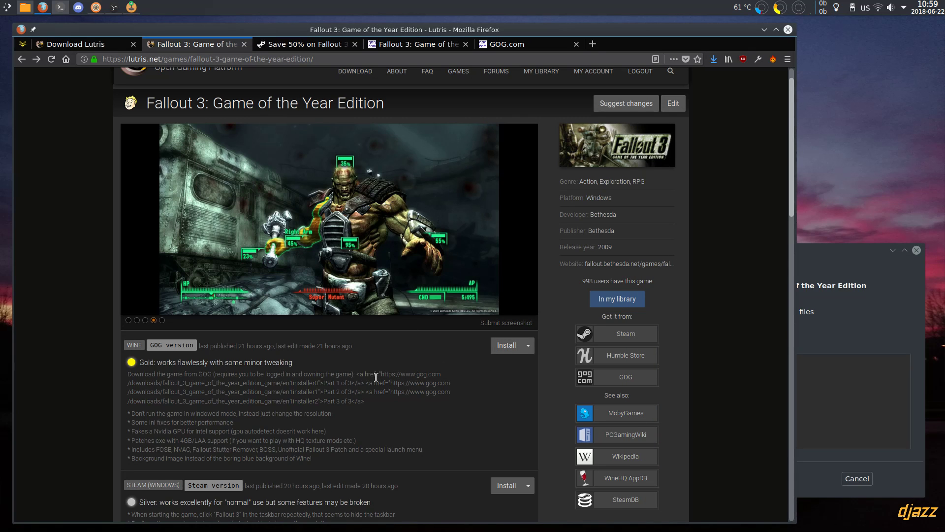
pyautogui.click(414, 45)
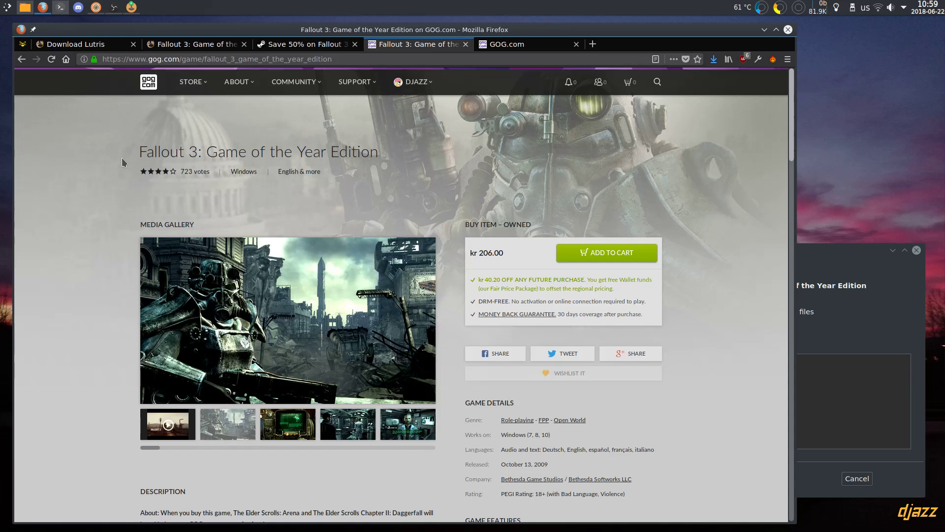
pyautogui.moveTo(388, 156); pyautogui.dragTo(168, 152)
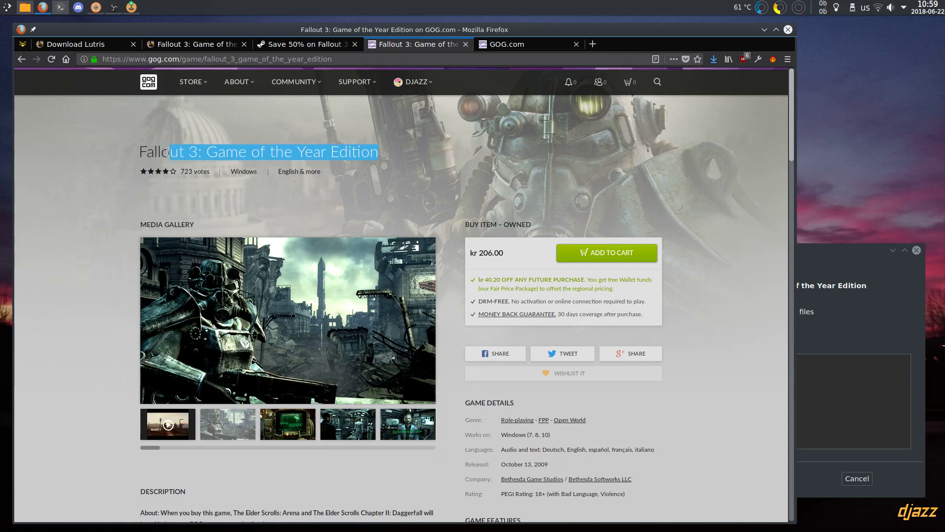
pyautogui.click(144, 157)
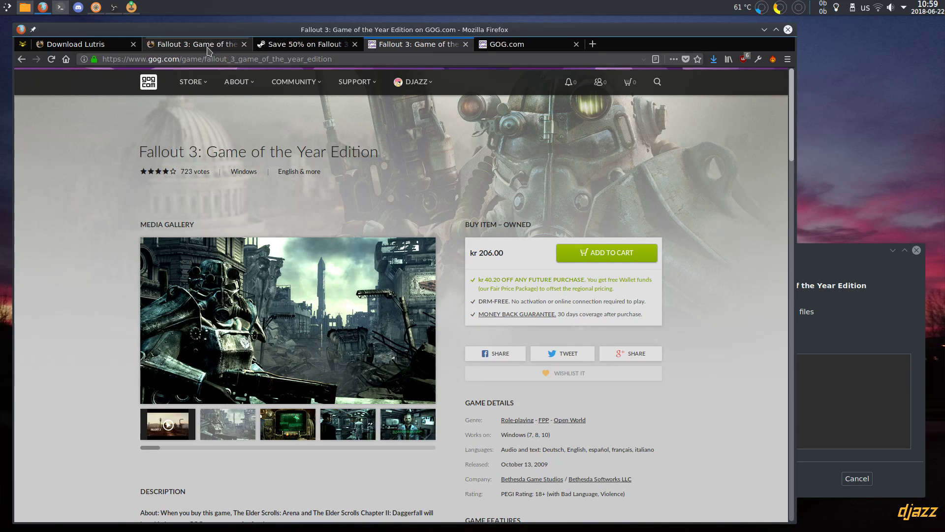
pyautogui.scroll(-2, 402, 130)
pyautogui.scroll(-7, 402, 130)
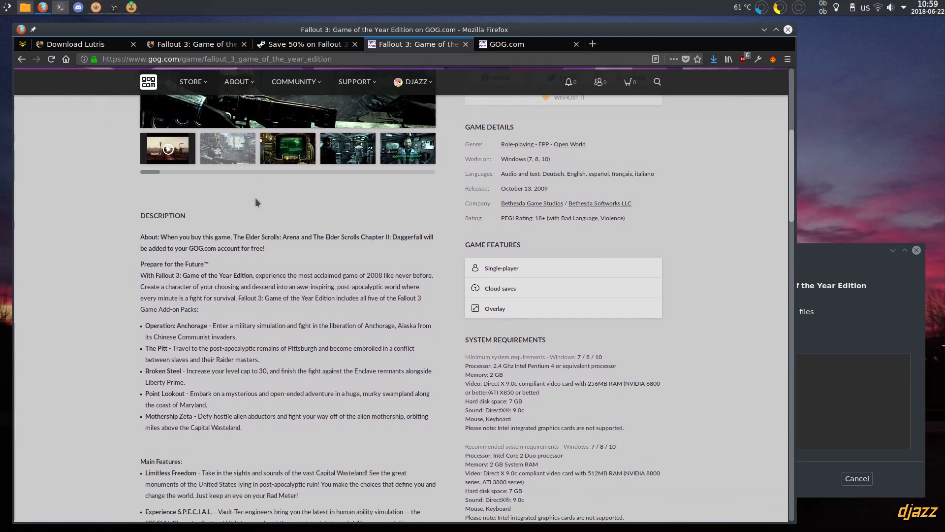
pyautogui.moveTo(141, 155); pyautogui.dragTo(432, 517)
pyautogui.click(279, 254)
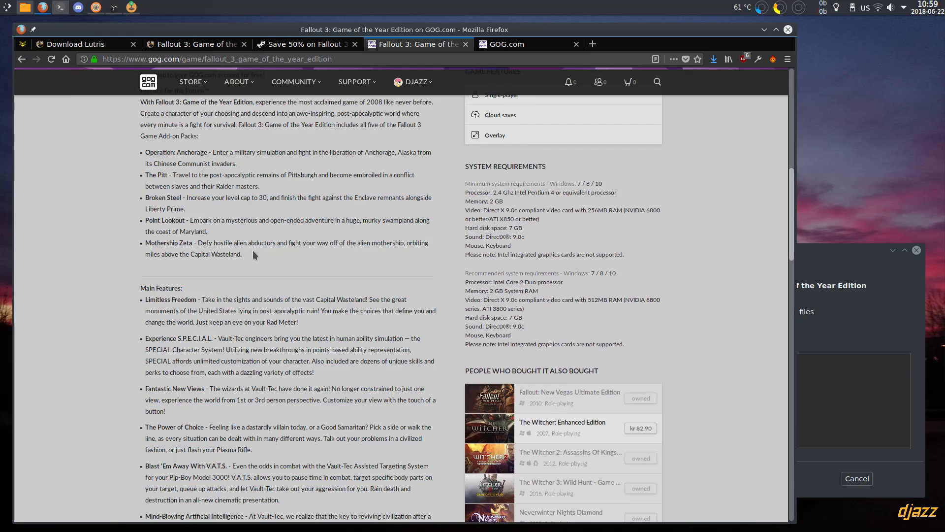
pyautogui.click(204, 46)
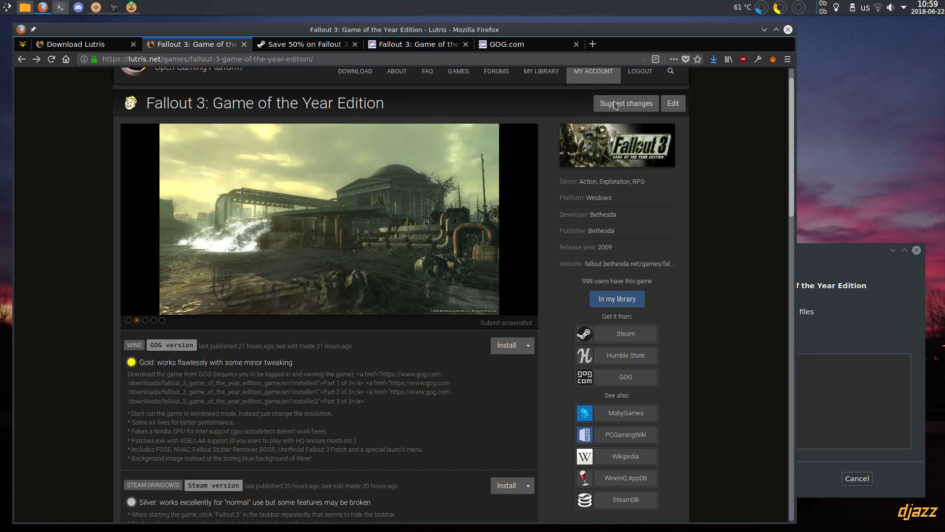
# Check the extraction progress, then open the fallout-3-game-of-the-year-ed-gog install script page.
pyautogui.click(838, 304)
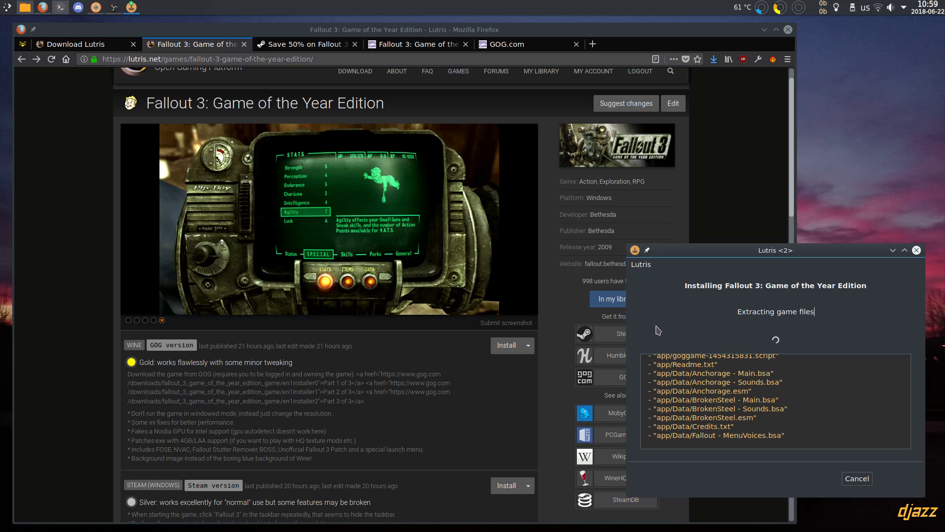
pyautogui.click(529, 347)
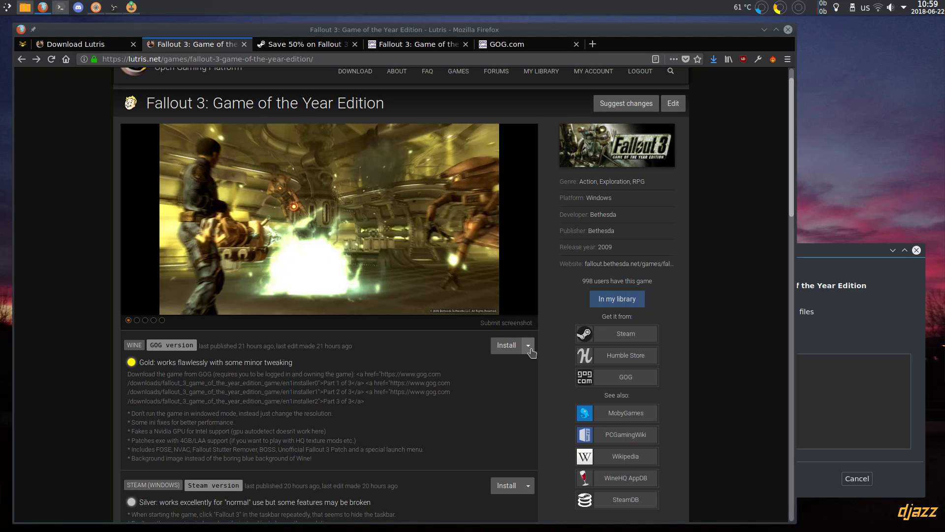
pyautogui.click(529, 347)
pyautogui.click(541, 401)
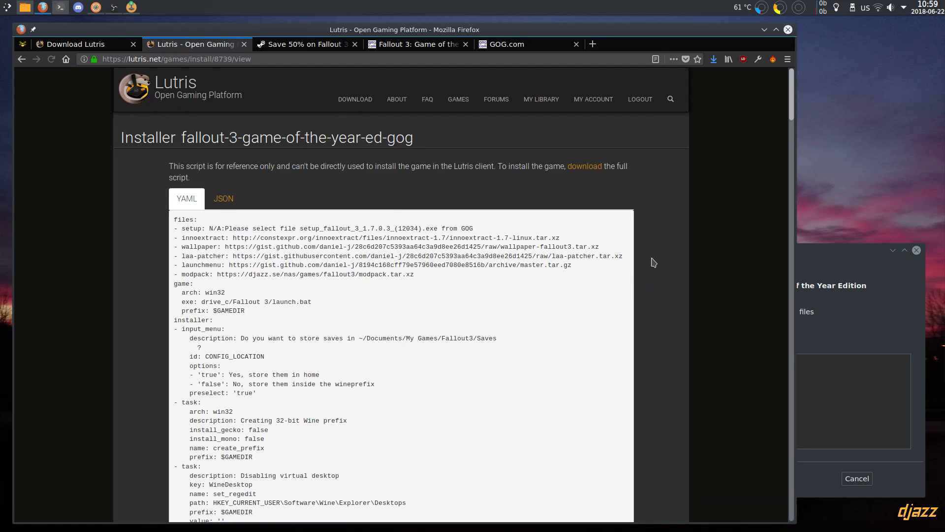
# Scroll the install script past the wallpaper tasks to the VideoPci lines.
pyautogui.scroll(-5, 654, 254)
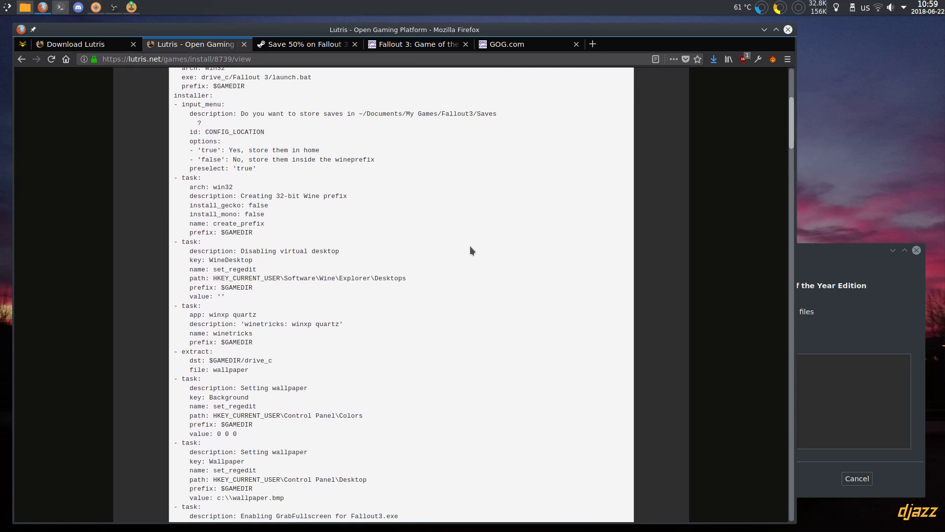
pyautogui.scroll(-2, 501, 242)
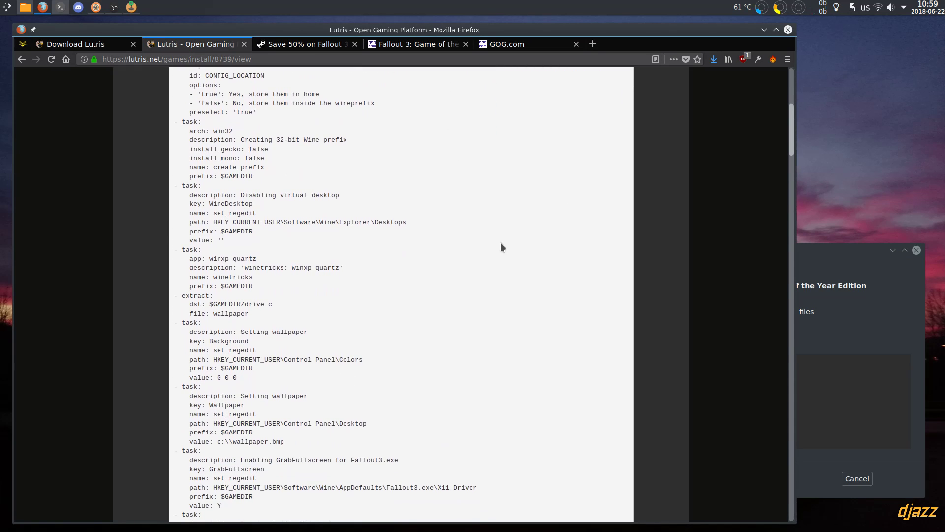
pyautogui.scroll(-3, 521, 240)
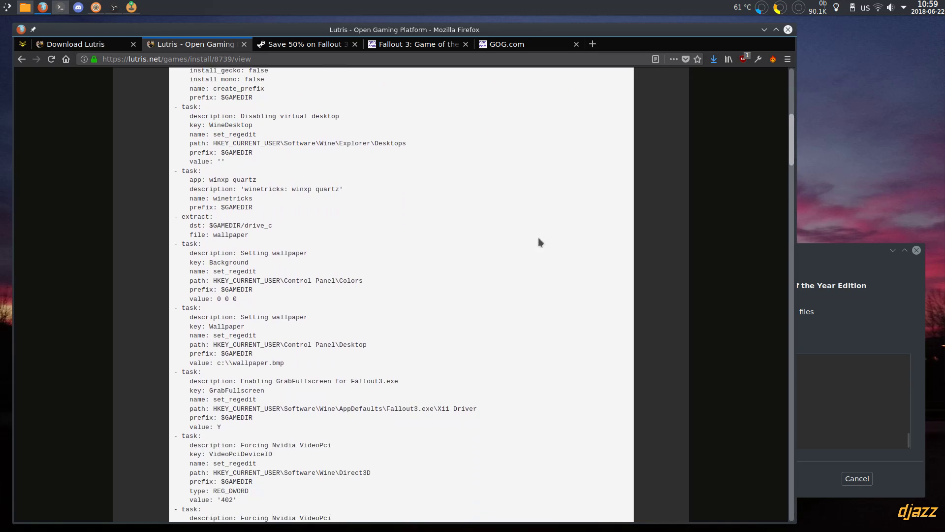
pyautogui.scroll(8, 523, 250)
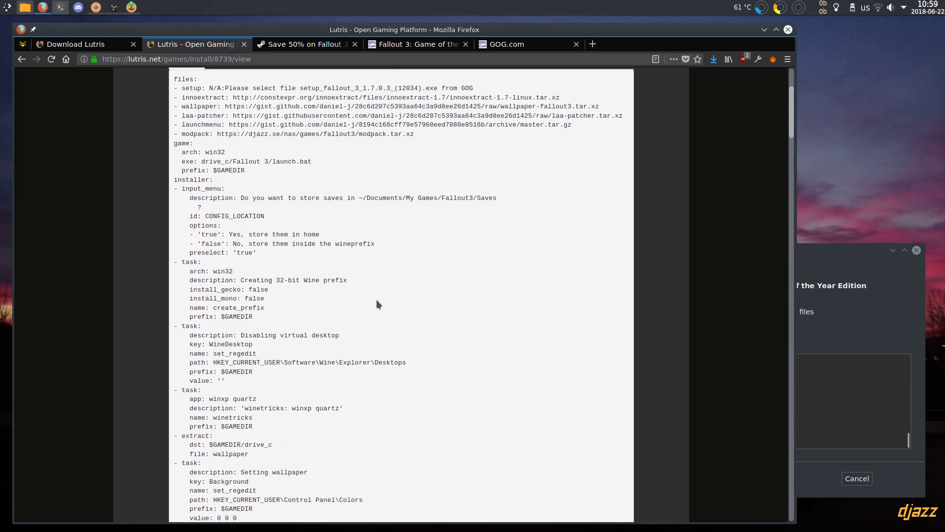
pyautogui.scroll(-7, 376, 299)
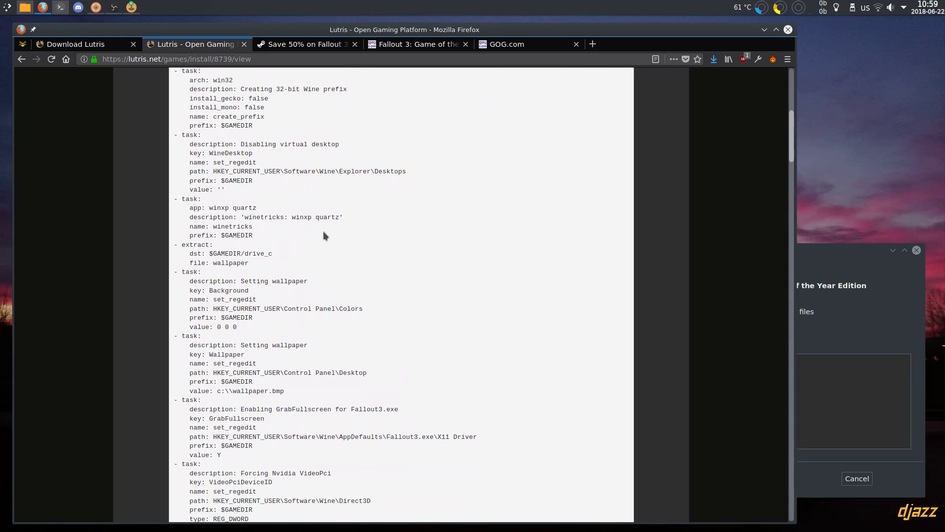
pyautogui.scroll(-2, 358, 225)
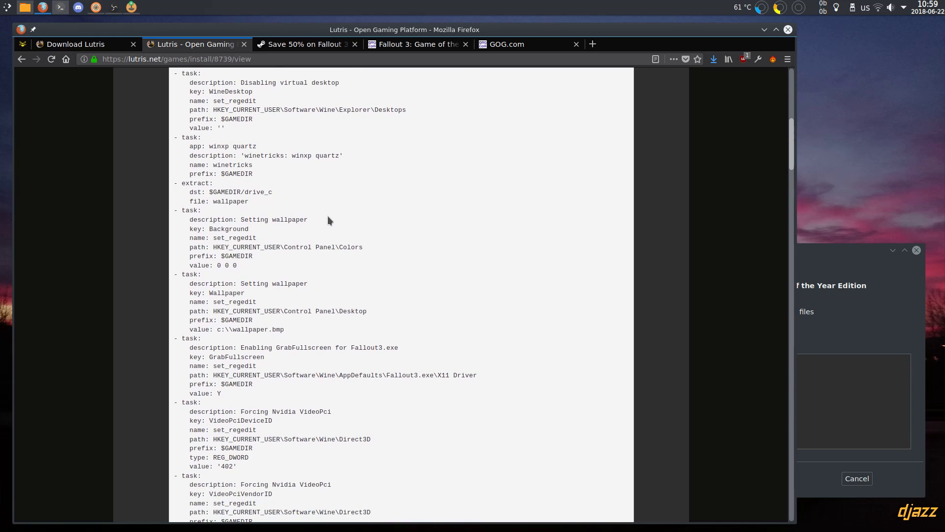
pyautogui.moveTo(327, 217); pyautogui.dragTo(295, 329)
pyautogui.scroll(-1, 362, 275)
pyautogui.click(347, 241)
pyautogui.scroll(-3, 344, 235)
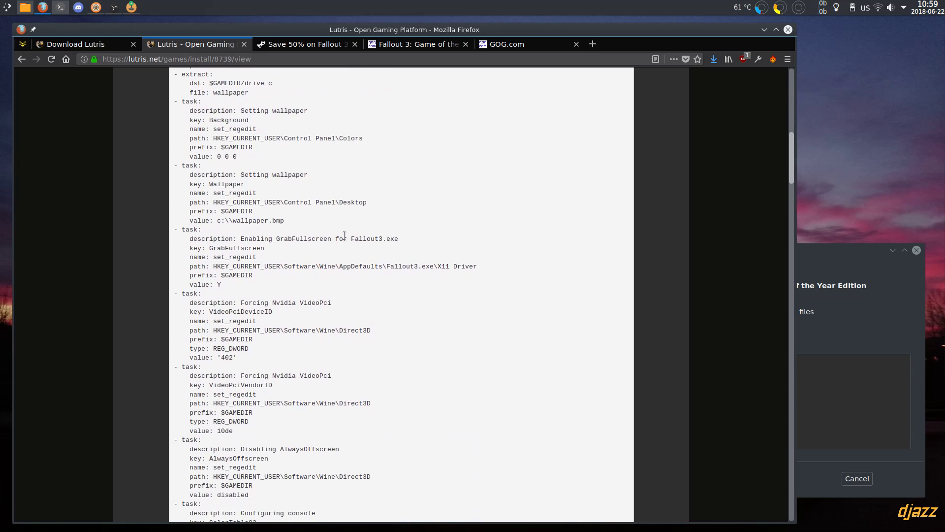
pyautogui.scroll(-3, 344, 236)
pyautogui.scroll(-4, 398, 191)
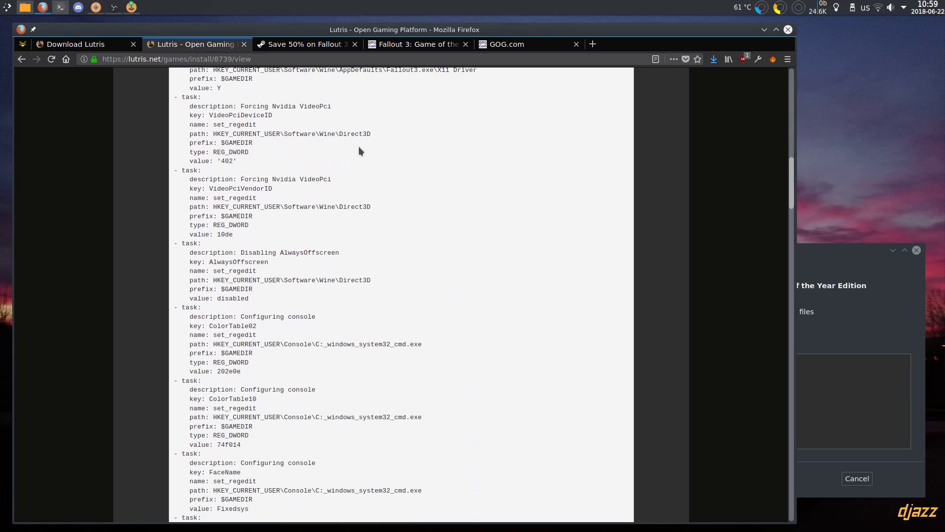
pyautogui.moveTo(330, 106); pyautogui.dragTo(385, 225)
pyautogui.click(386, 223)
# Read through the AlwaysOffscreen, console settings and innoextract lines of the script.
pyautogui.scroll(-4, 341, 163)
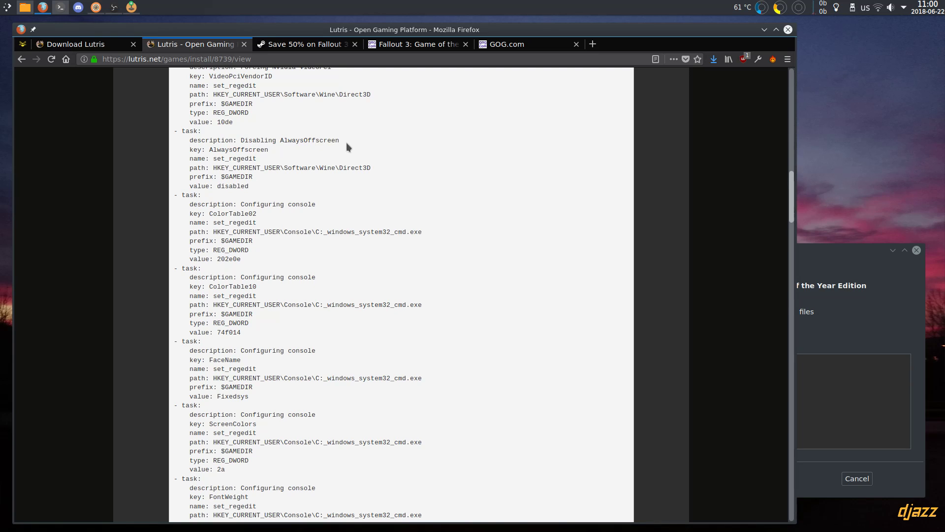
pyautogui.moveTo(347, 143); pyautogui.dragTo(374, 189)
pyautogui.click(321, 125)
pyautogui.moveTo(316, 200); pyautogui.dragTo(359, 379)
pyautogui.scroll(-5, 449, 349)
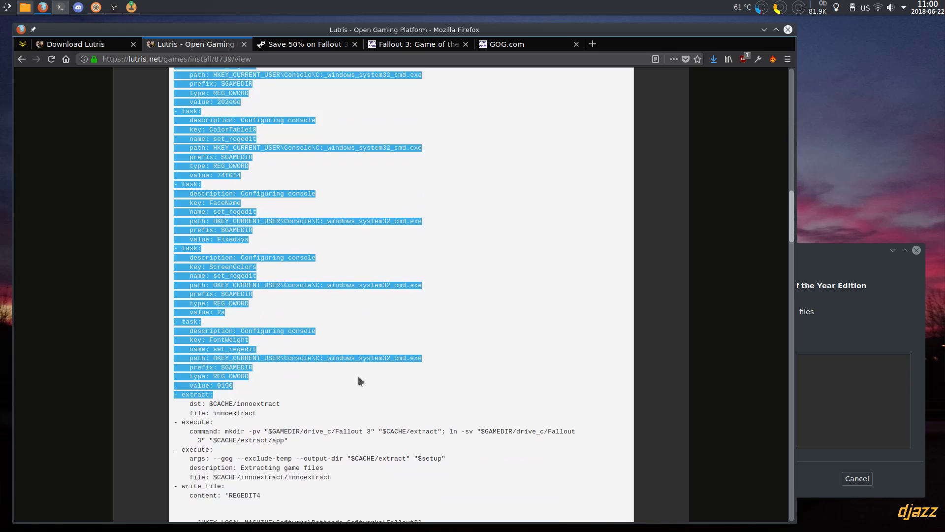
pyautogui.scroll(-2, 358, 376)
pyautogui.click(315, 342)
pyautogui.scroll(-6, 365, 334)
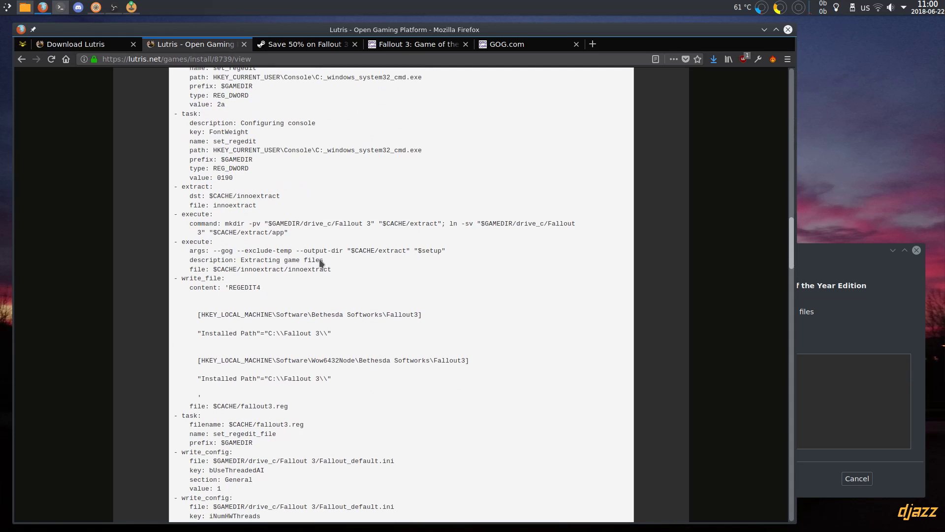
pyautogui.moveTo(340, 205); pyautogui.dragTo(360, 274)
pyautogui.click(360, 275)
# Review the REGEDIT4 registry content and set_regedit_file task, briefly checking the installer.
pyautogui.moveTo(301, 282); pyautogui.dragTo(349, 396)
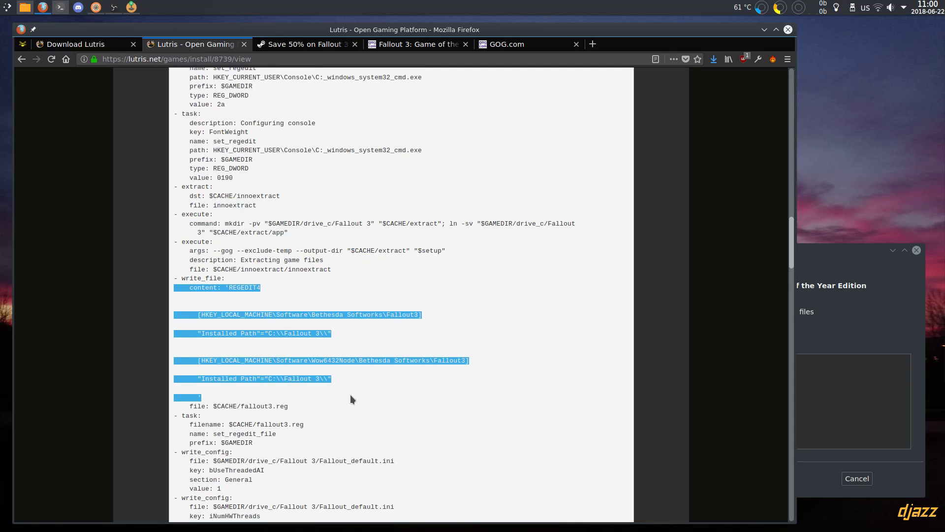
pyautogui.click(267, 280)
pyautogui.scroll(-4, 309, 314)
pyautogui.moveTo(306, 322); pyautogui.dragTo(278, 155)
pyautogui.click(254, 166)
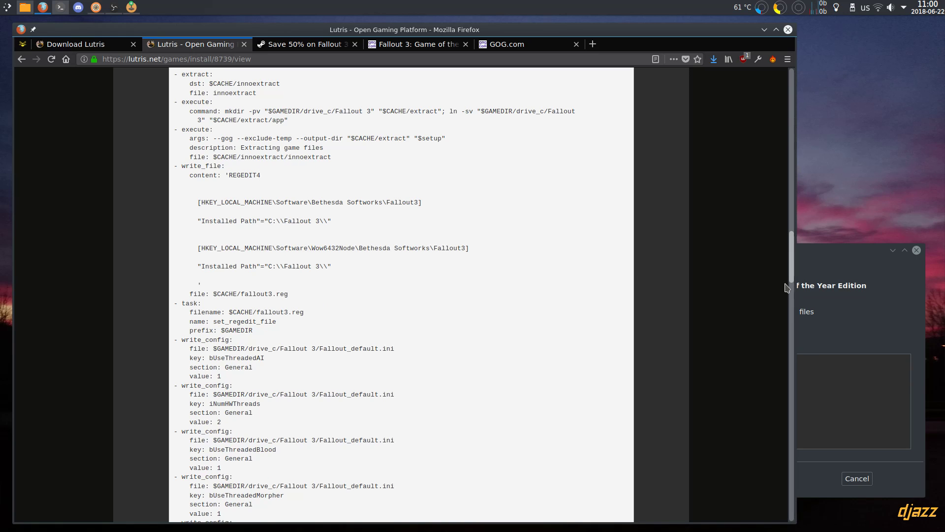
pyautogui.click(807, 284)
pyautogui.click(432, 261)
pyautogui.scroll(-3, 363, 283)
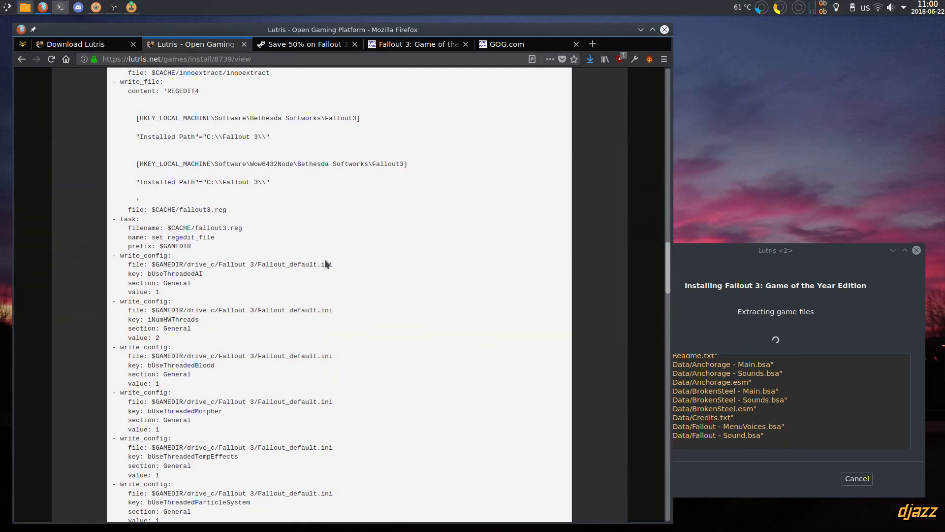
# Read the bUseThreadedAI, iNumHWThreads and fDefaultWorldFOV entries of Fallout_default.ini.
pyautogui.scroll(-3, 206, 266)
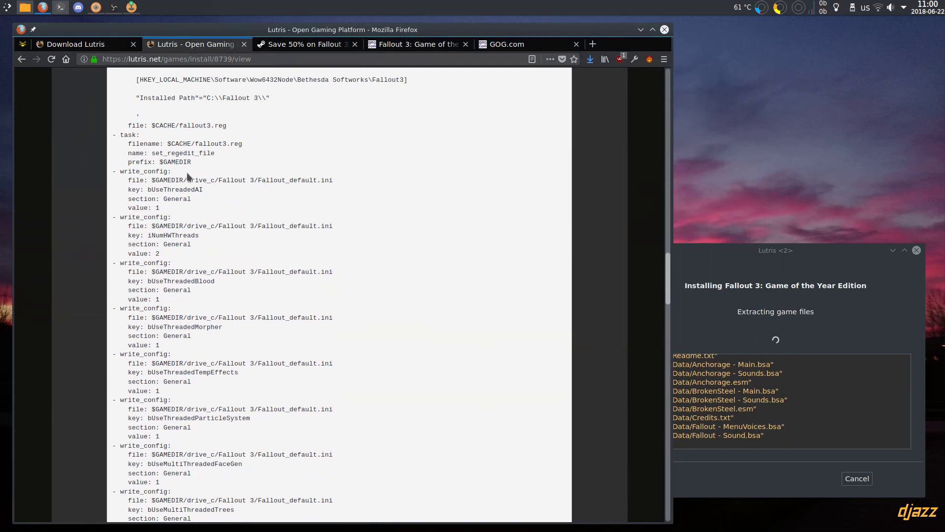
pyautogui.doubleClick(172, 189)
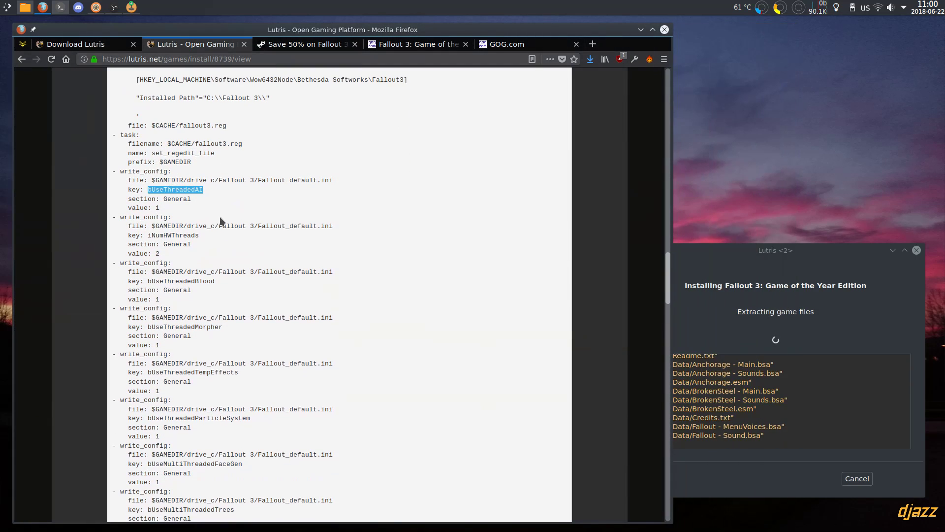
pyautogui.doubleClick(189, 235)
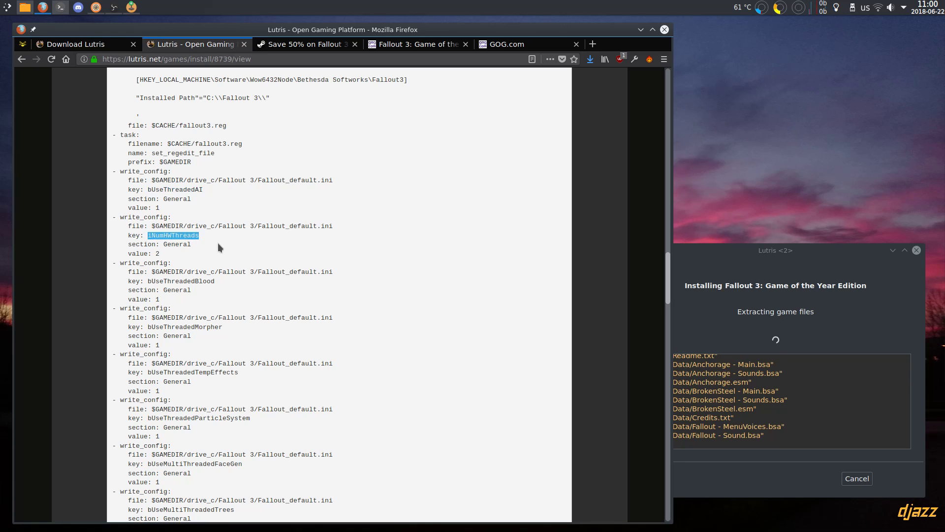
pyautogui.click(153, 236)
pyautogui.scroll(-6, 193, 249)
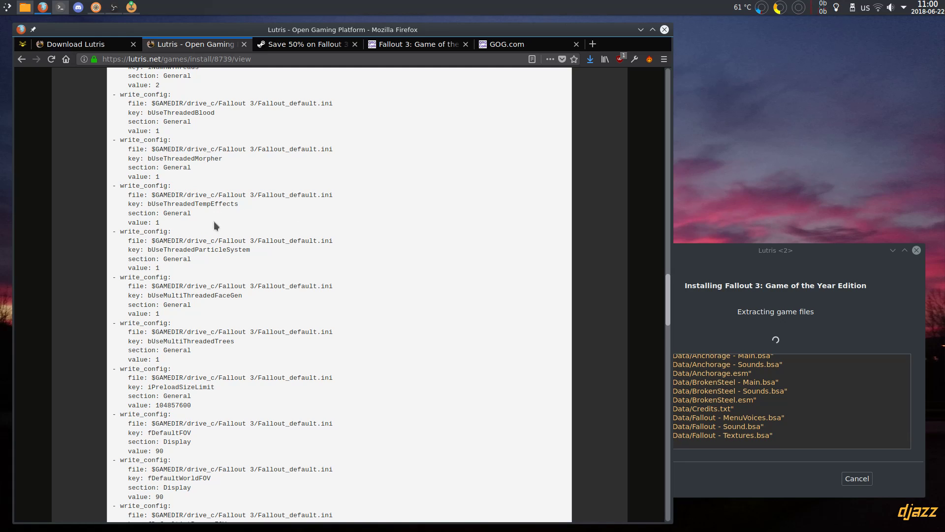
pyautogui.scroll(-3, 234, 211)
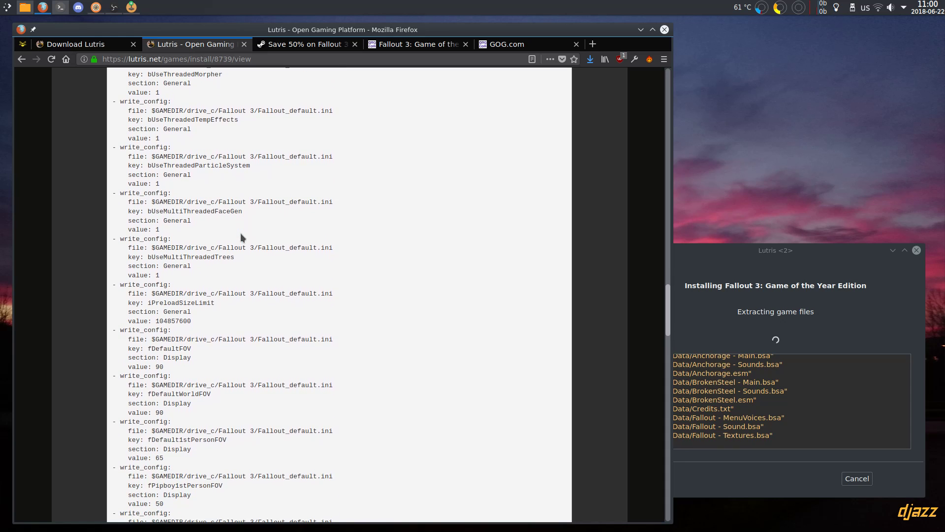
pyautogui.scroll(-5, 240, 246)
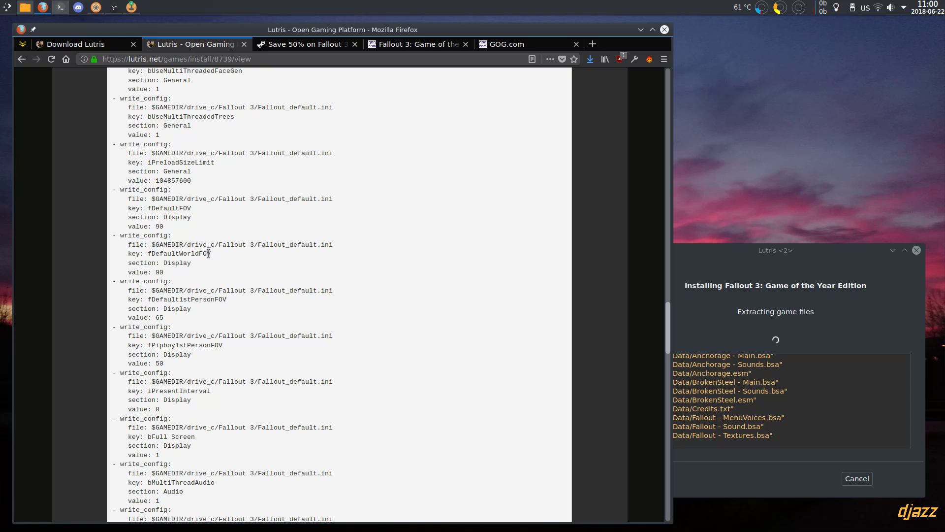
pyautogui.moveTo(213, 254); pyautogui.dragTo(155, 253)
pyautogui.click(269, 265)
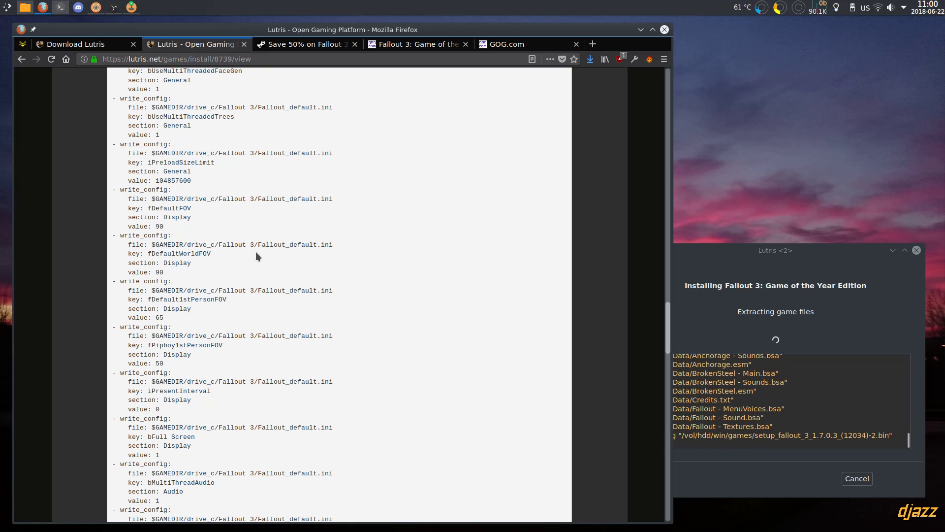
# Continue through the audio settings and the fForegroundMouseMult setting block.
pyautogui.scroll(-2, 289, 255)
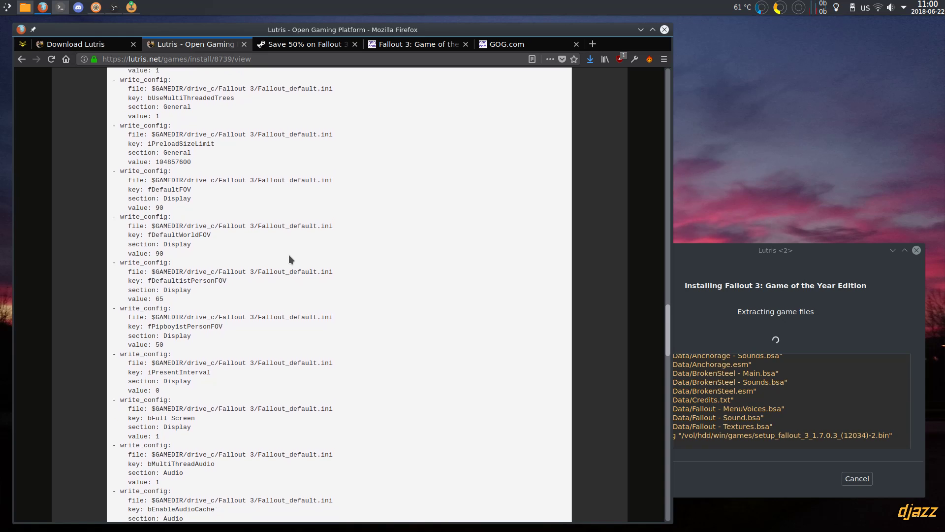
pyautogui.scroll(-4, 243, 283)
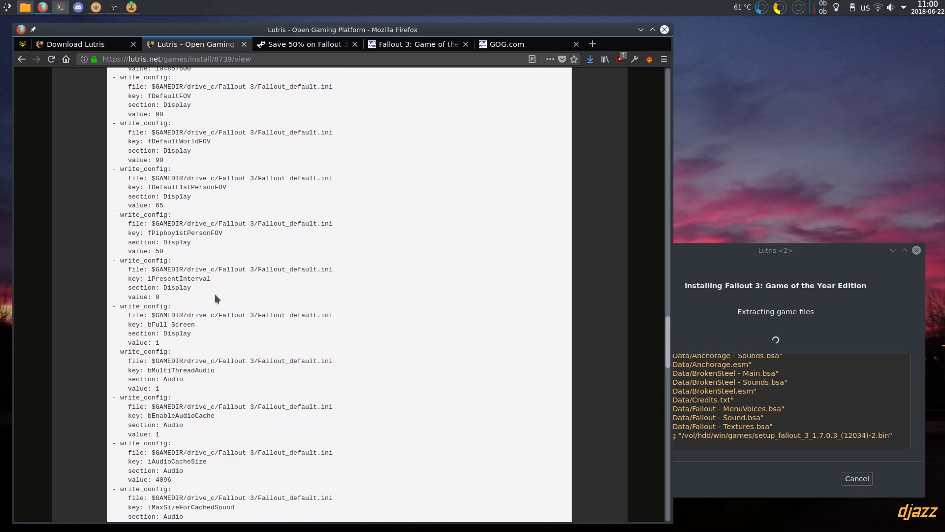
pyautogui.scroll(-2, 216, 292)
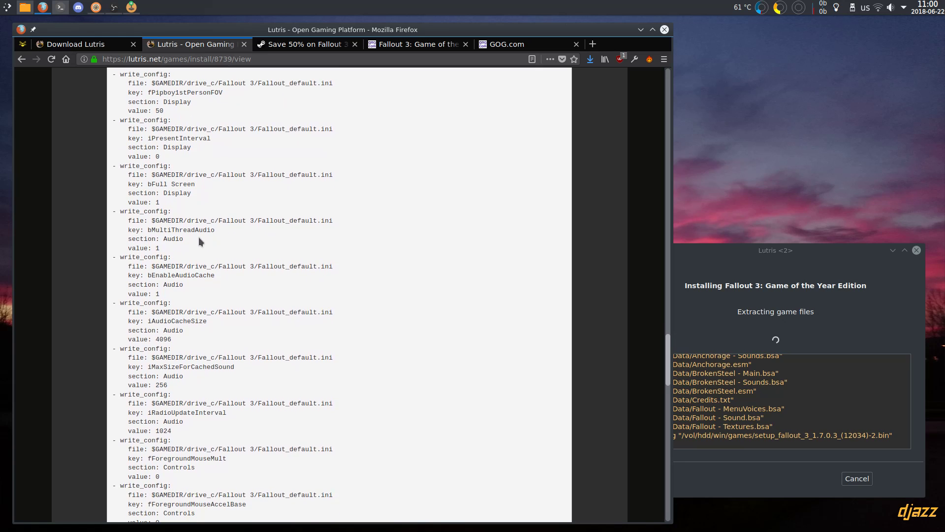
pyautogui.moveTo(206, 227); pyautogui.dragTo(256, 330)
pyautogui.click(256, 330)
pyautogui.scroll(-4, 233, 297)
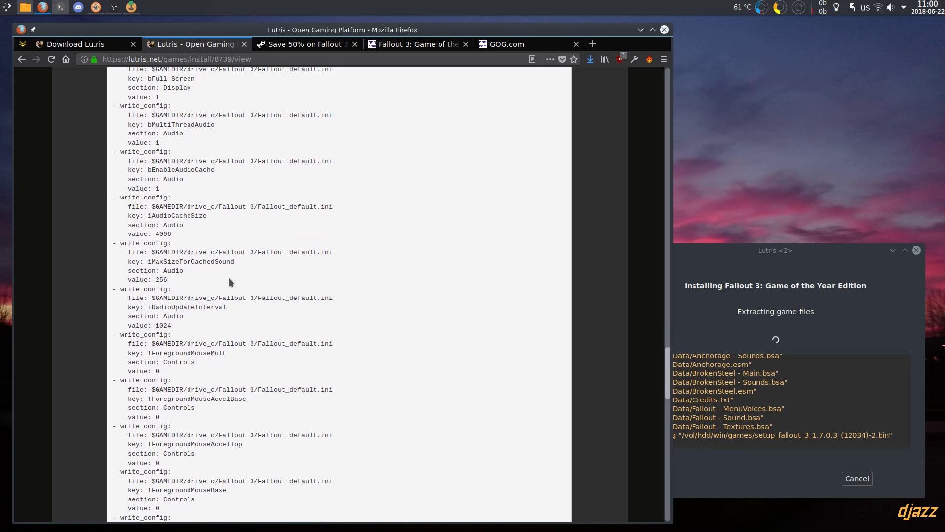
pyautogui.scroll(-2, 230, 278)
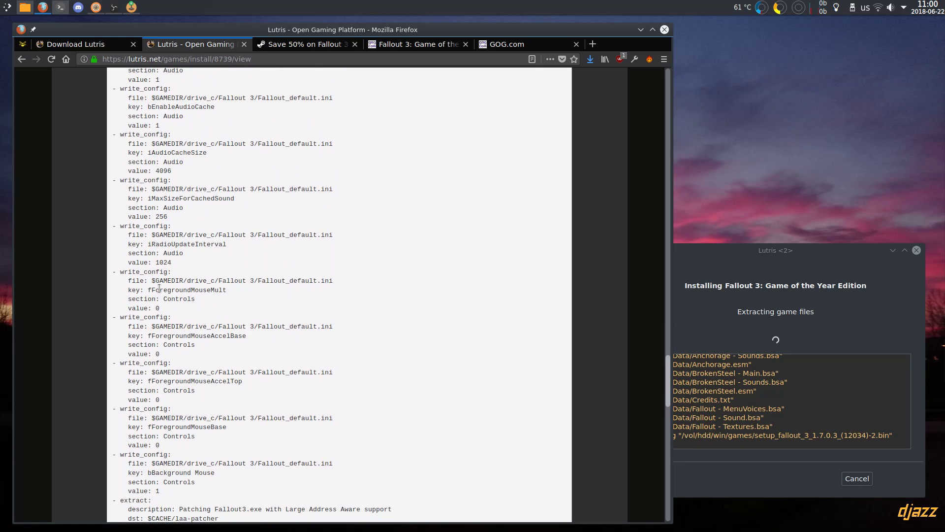
pyautogui.moveTo(155, 290); pyautogui.dragTo(267, 450)
pyautogui.click(237, 432)
pyautogui.scroll(-6, 244, 346)
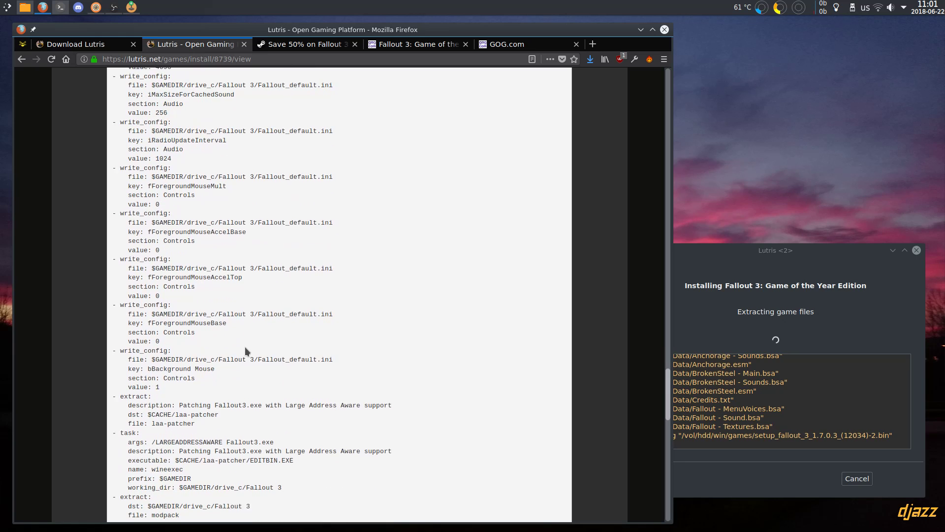
pyautogui.scroll(-2, 257, 346)
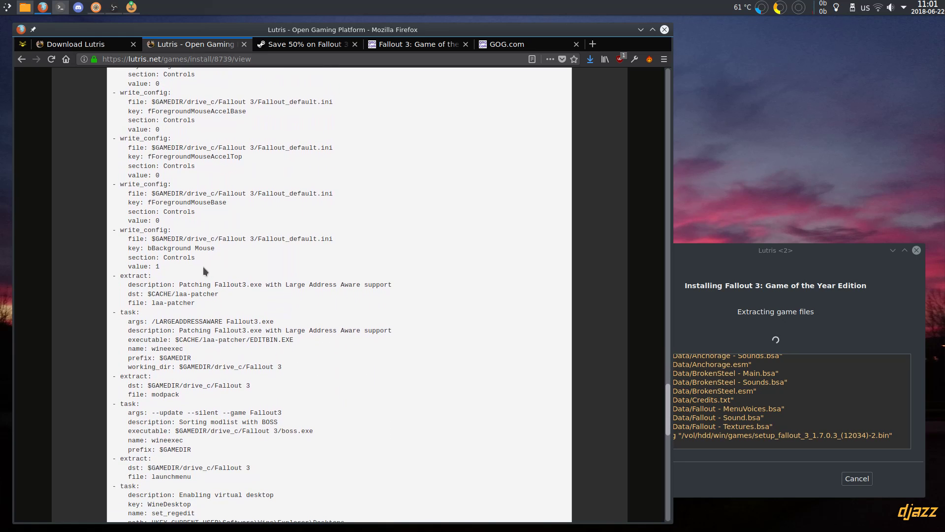
# Check the installer's extraction progress, then review the Large Address Aware patch steps.
pyautogui.click(741, 293)
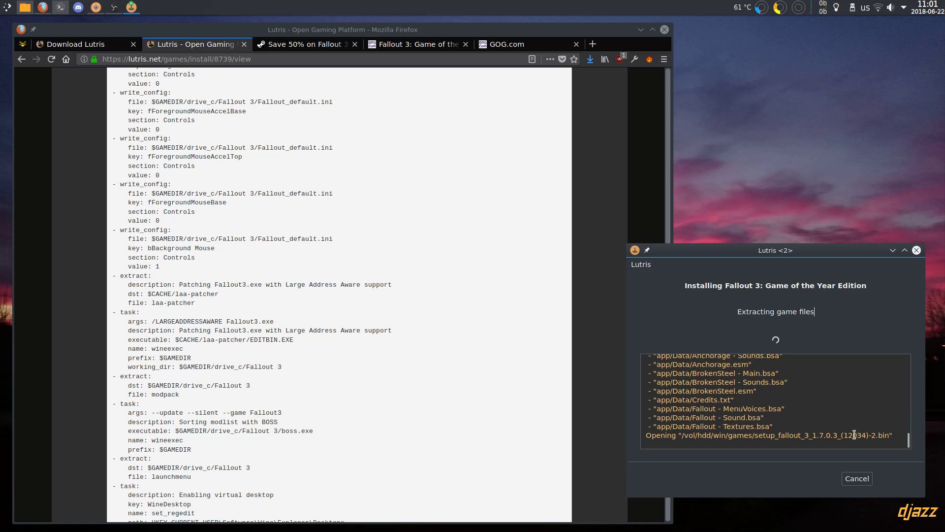
pyautogui.click(370, 307)
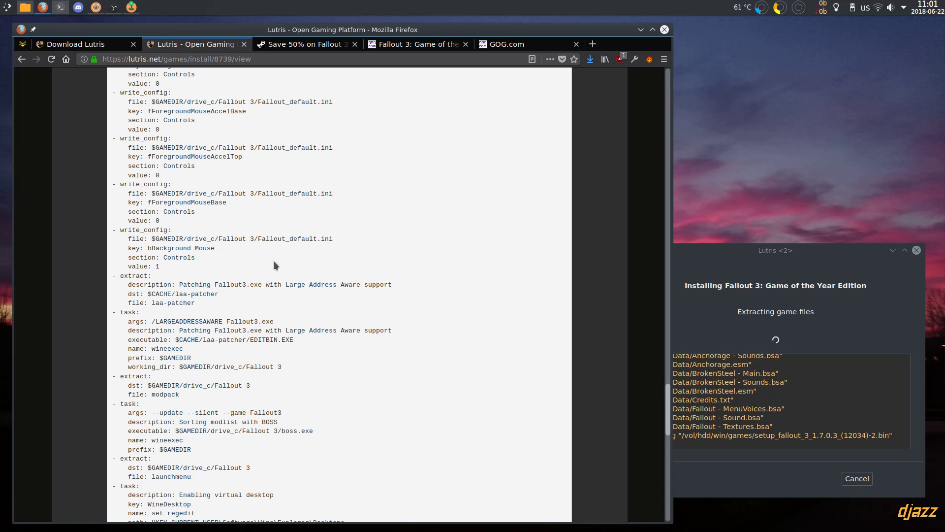
pyautogui.moveTo(253, 270); pyautogui.dragTo(341, 349)
pyautogui.click(327, 341)
pyautogui.scroll(-6, 335, 336)
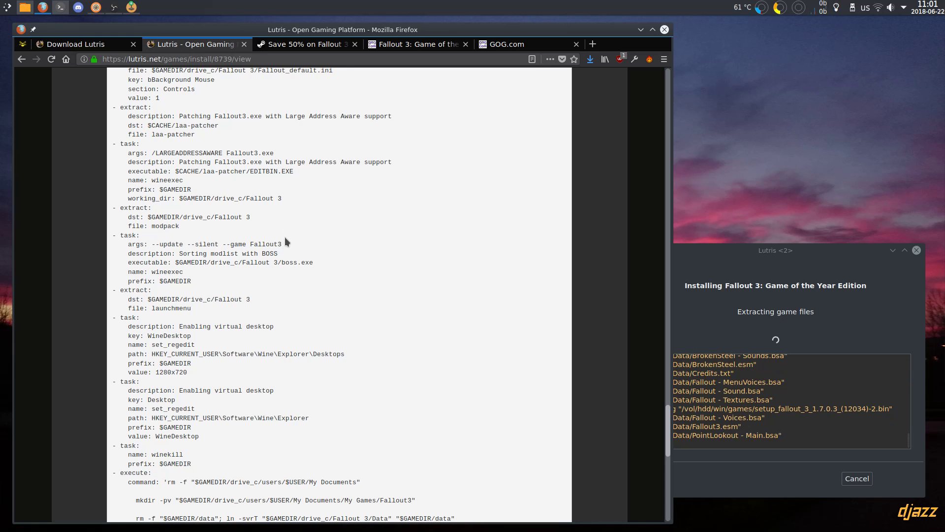
# Scroll past the FalloutLauncher.exe task to the wine version and page footer.
pyautogui.scroll(-4, 295, 228)
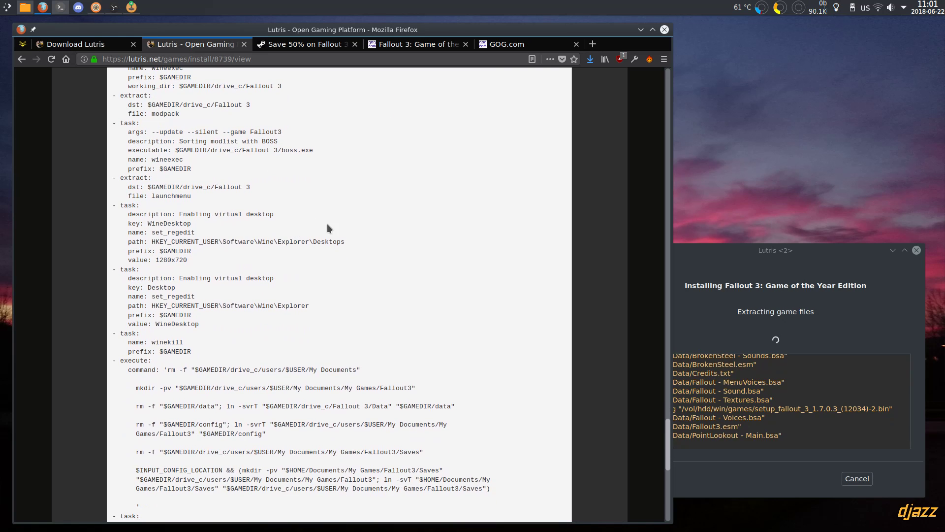
pyautogui.scroll(-4, 328, 228)
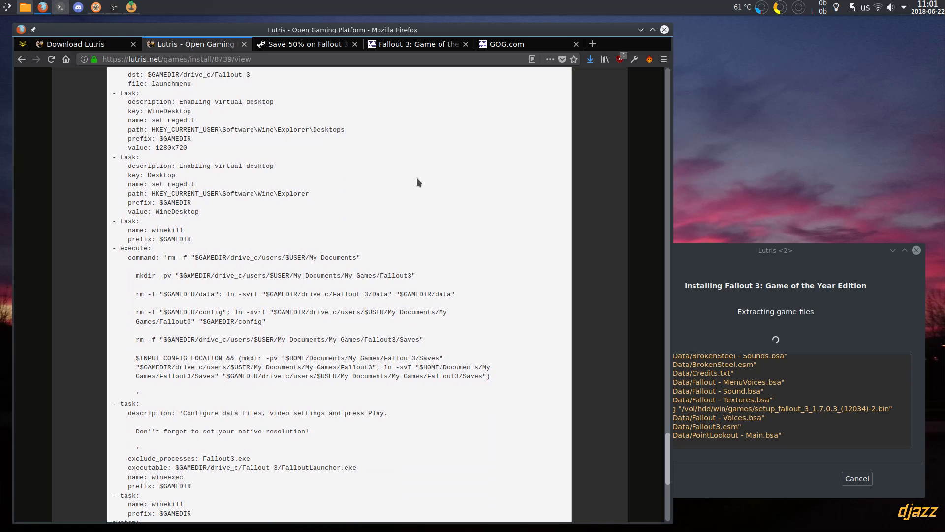
pyautogui.scroll(-2, 308, 212)
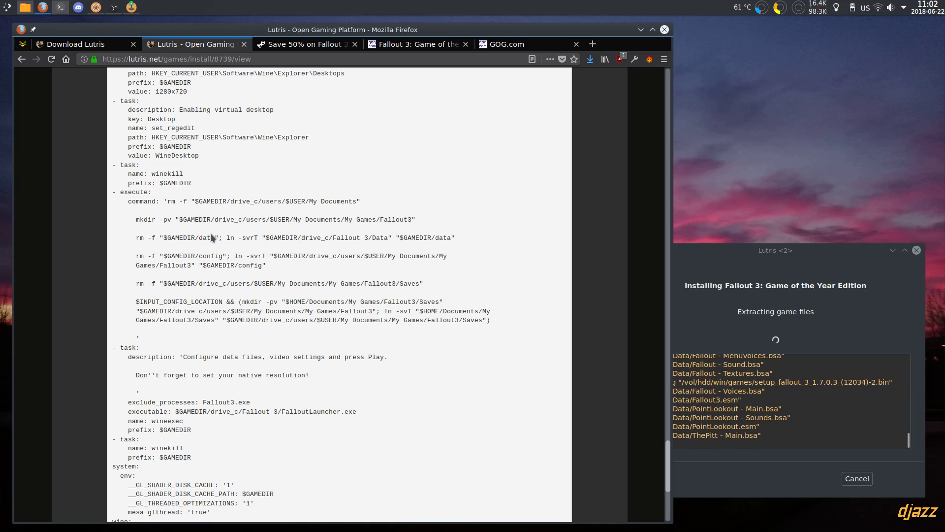
pyautogui.scroll(-2, 243, 279)
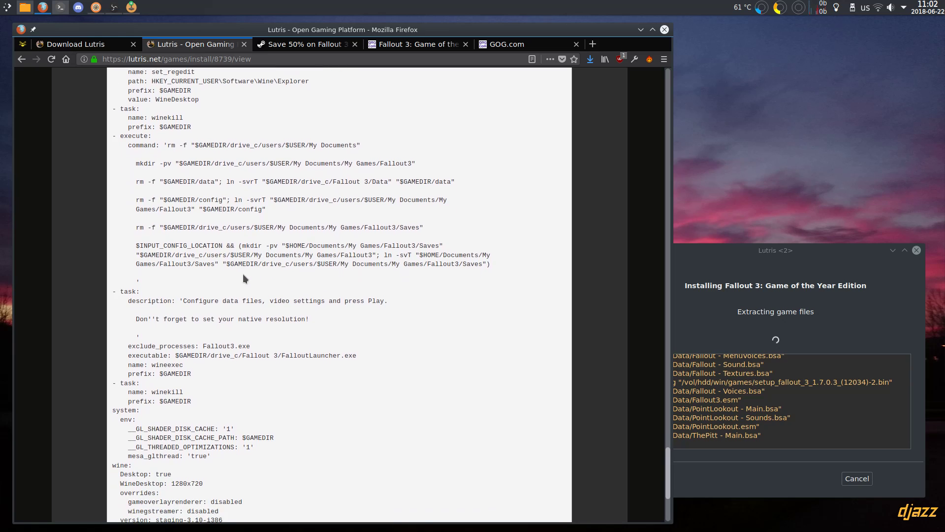
pyautogui.scroll(-3, 243, 274)
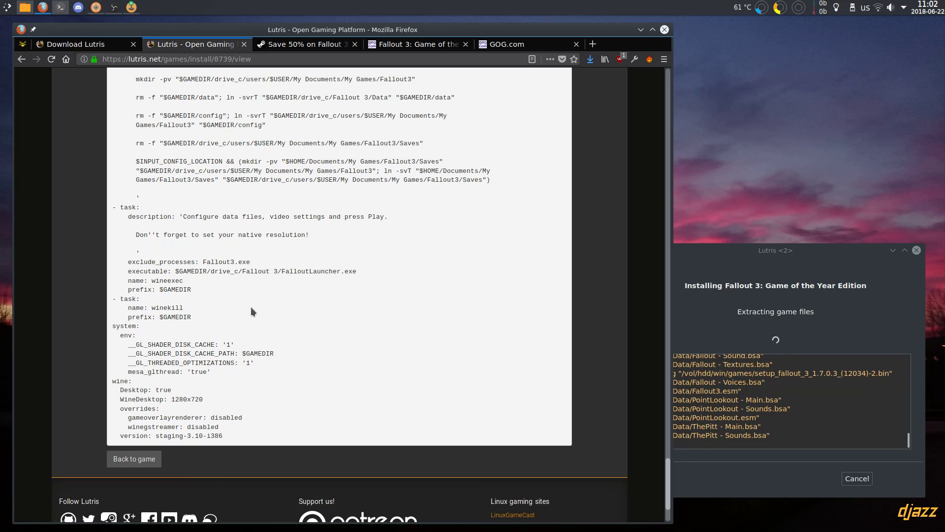
pyautogui.scroll(-3, 345, 290)
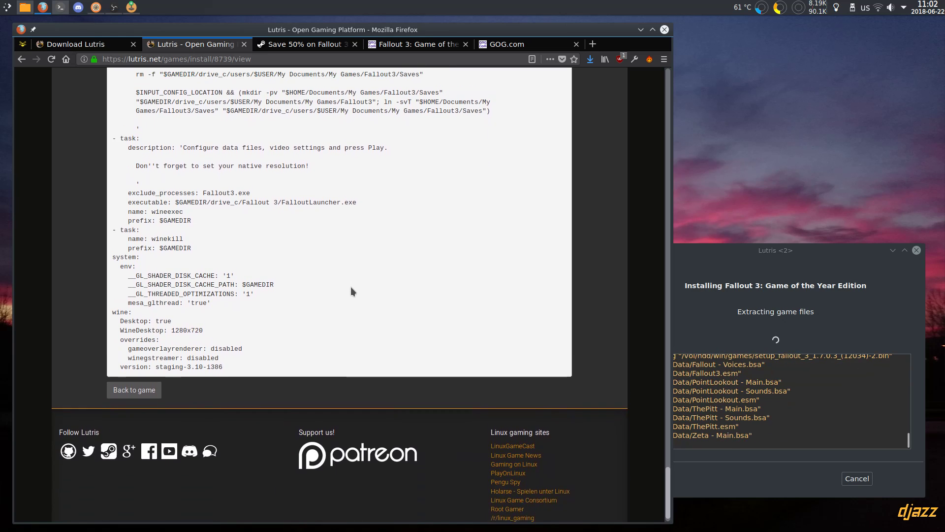
pyautogui.scroll(2, 351, 289)
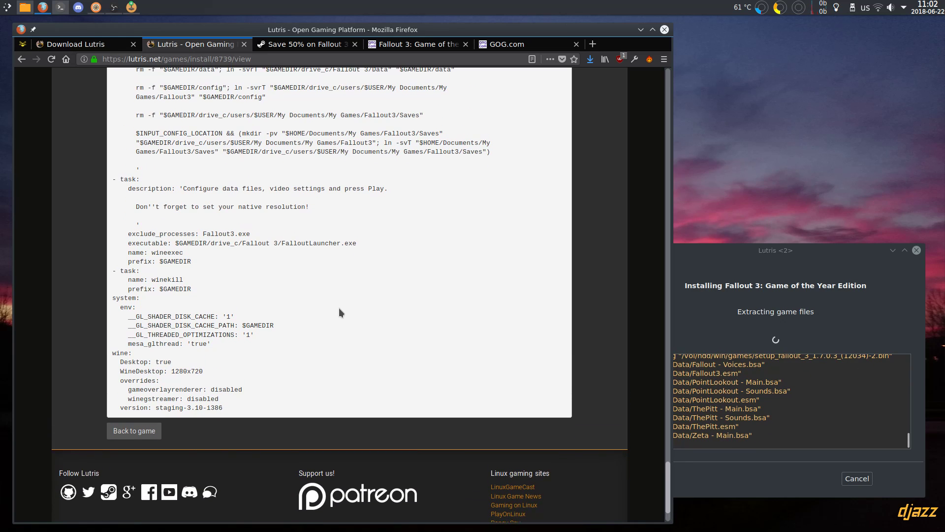
# Highlight the staging-3.10-i386 wine version, 1280x720 desktop size and gameoverlayrenderer override.
pyautogui.moveTo(224, 408); pyautogui.dragTo(152, 406)
pyautogui.click(238, 401)
pyautogui.moveTo(220, 371); pyautogui.dragTo(166, 371)
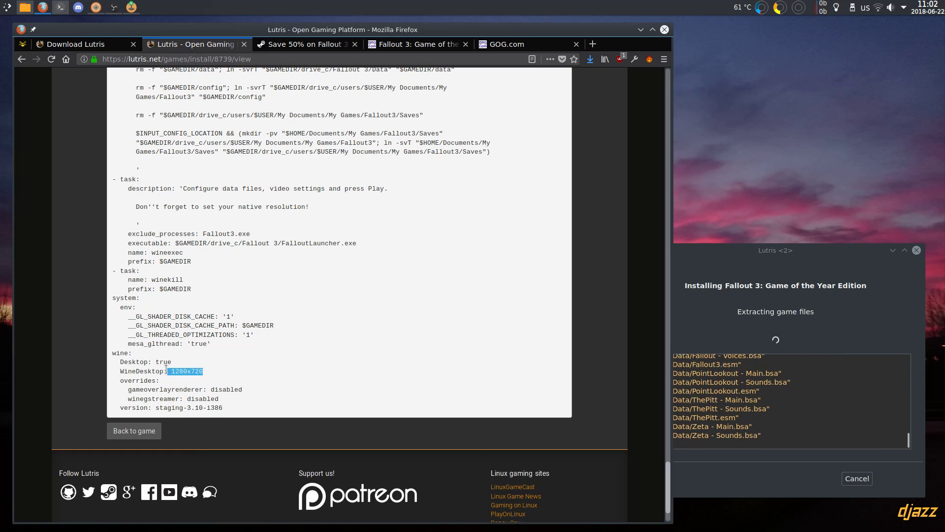
pyautogui.click(154, 369)
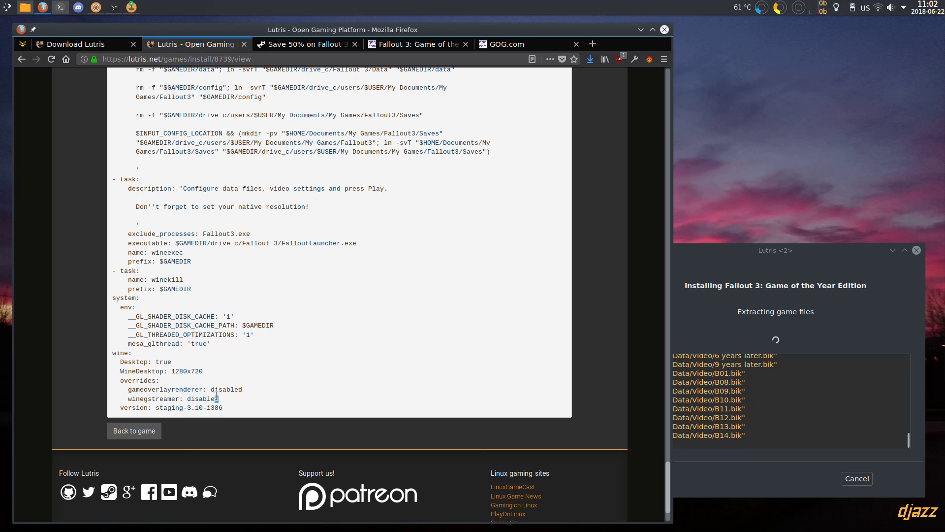
pyautogui.moveTo(254, 387); pyautogui.dragTo(131, 390)
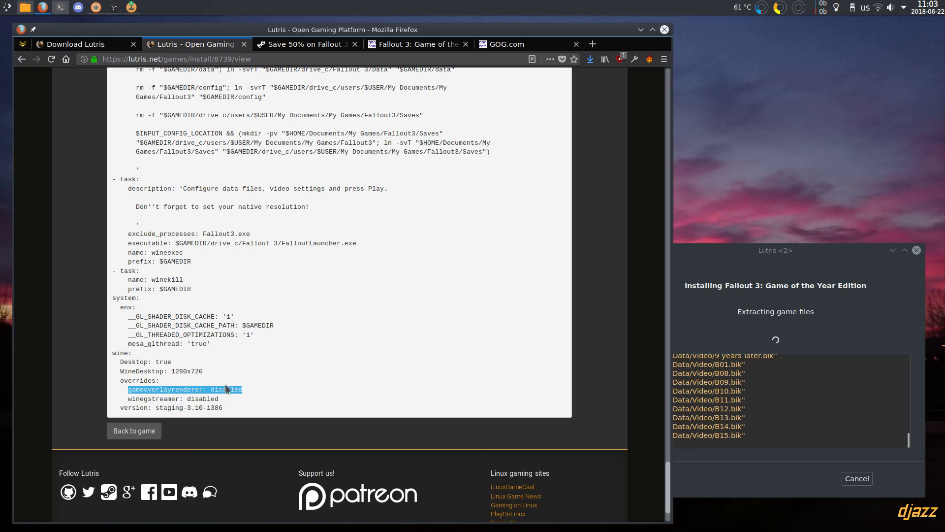
pyautogui.moveTo(256, 390)
pyautogui.mouseDown()
pyautogui.moveTo(266, 392)
pyautogui.moveTo(129, 389)
pyautogui.moveTo(244, 388)
pyautogui.mouseUp()
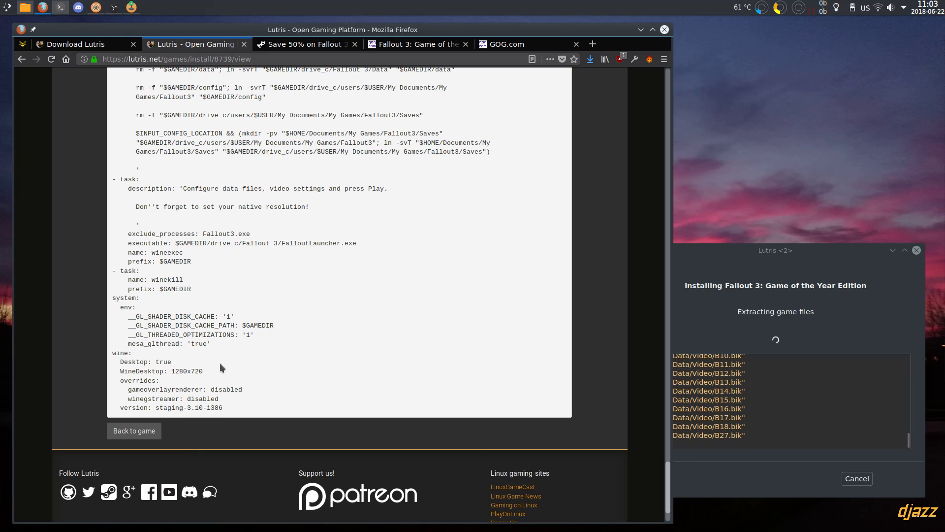
# Inspect the shader cache and mesa_glthread env lines, then go back to the game page.
pyautogui.moveTo(242, 346); pyautogui.dragTo(114, 311)
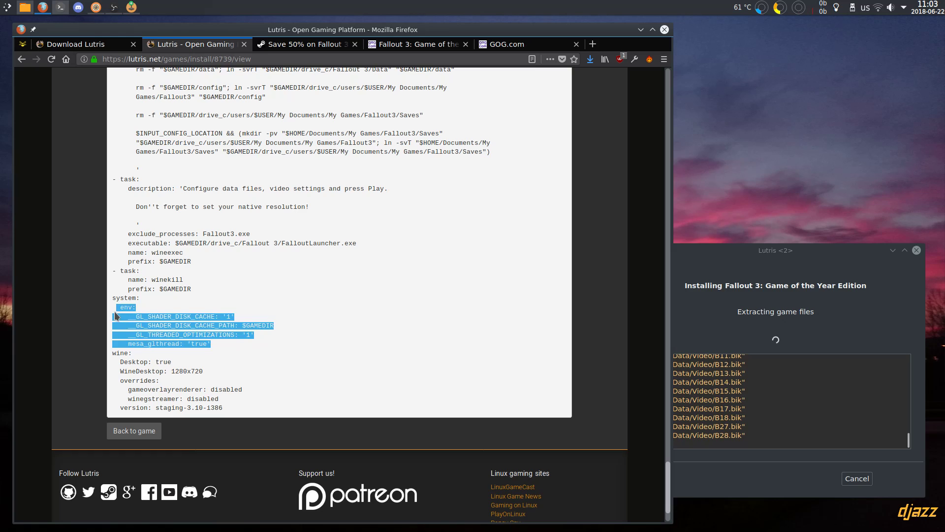
pyautogui.click(148, 327)
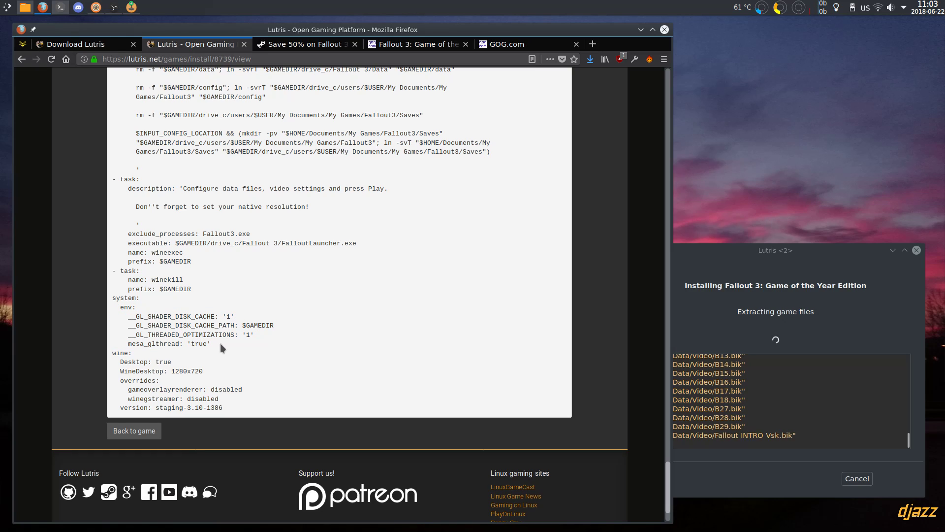
pyautogui.moveTo(221, 343); pyautogui.dragTo(113, 312)
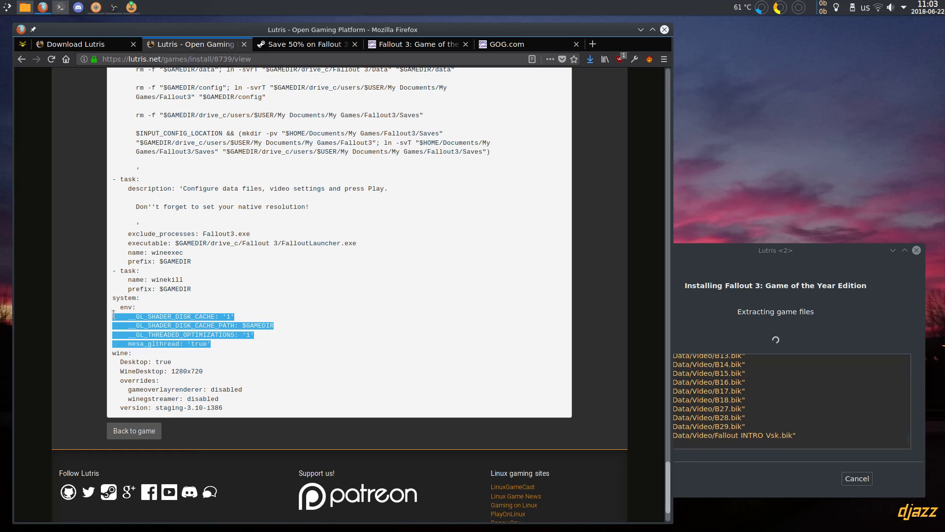
pyautogui.click(250, 317)
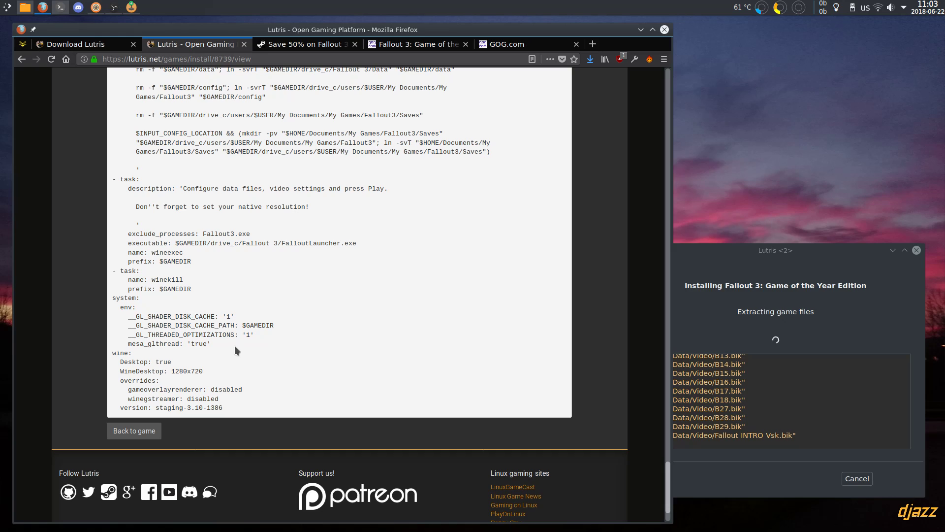
pyautogui.moveTo(234, 344); pyautogui.dragTo(258, 314)
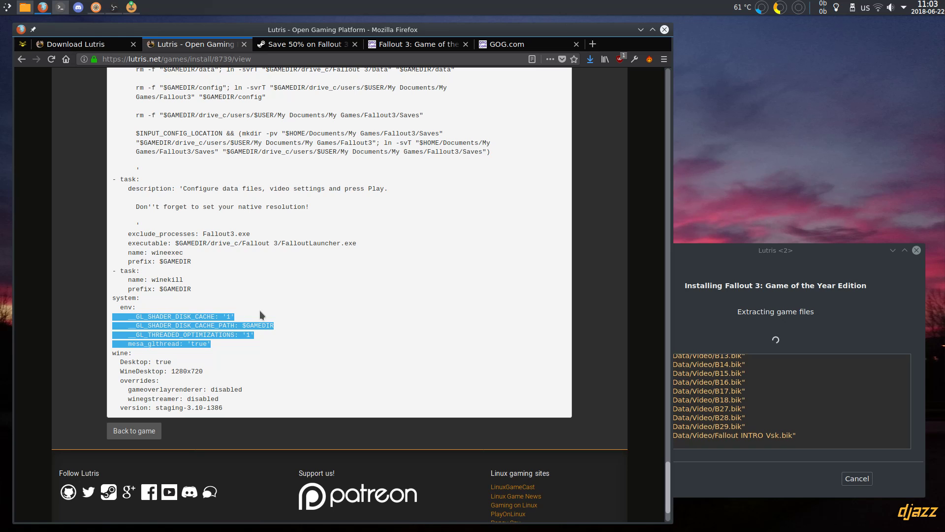
pyautogui.click(259, 312)
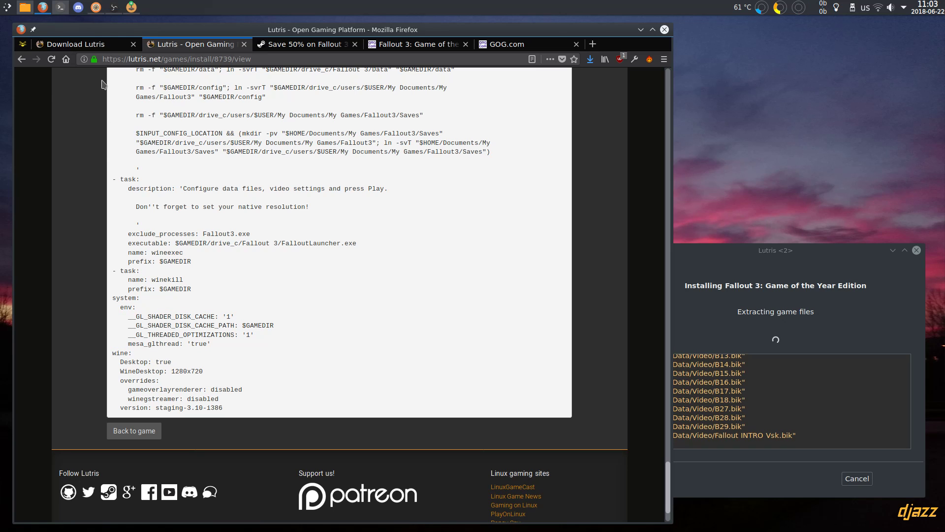
pyautogui.click(21, 59)
pyautogui.click(761, 400)
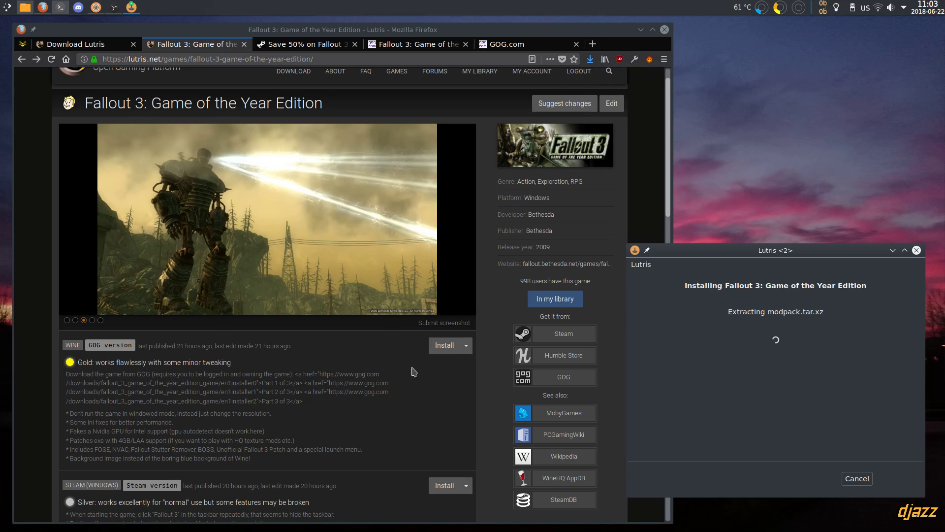
# Open the GOG install script and load its modpack URL in a new tab.
pyautogui.click(466, 345)
pyautogui.click(467, 398)
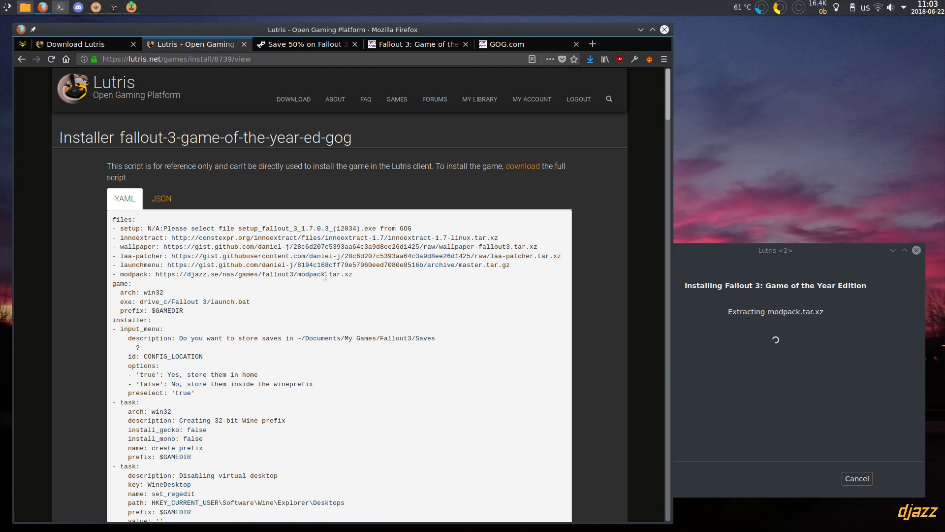
pyautogui.moveTo(325, 275); pyautogui.dragTo(155, 276)
pyautogui.hotkey('ctrl', 'c')
pyautogui.hotkey('ctrl', 't')
pyautogui.hotkey('ctrl', 'v')
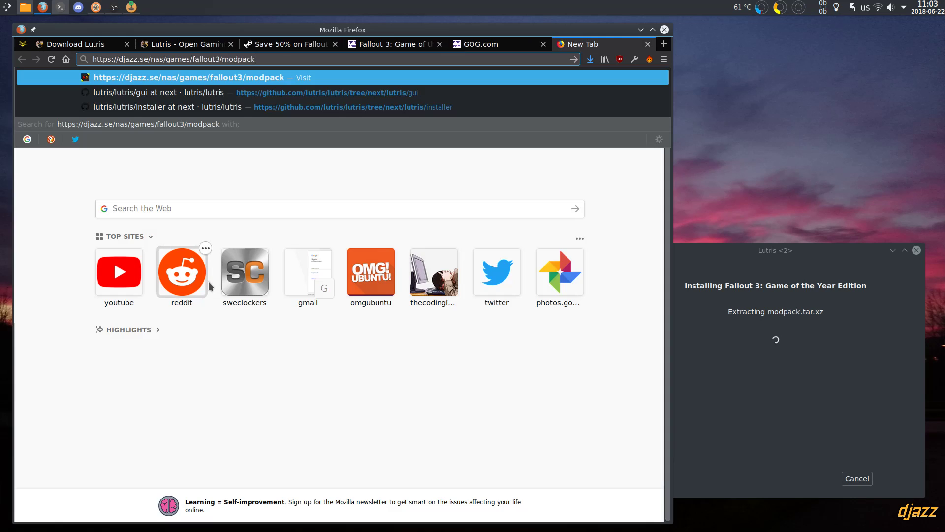
pyautogui.press('Return')
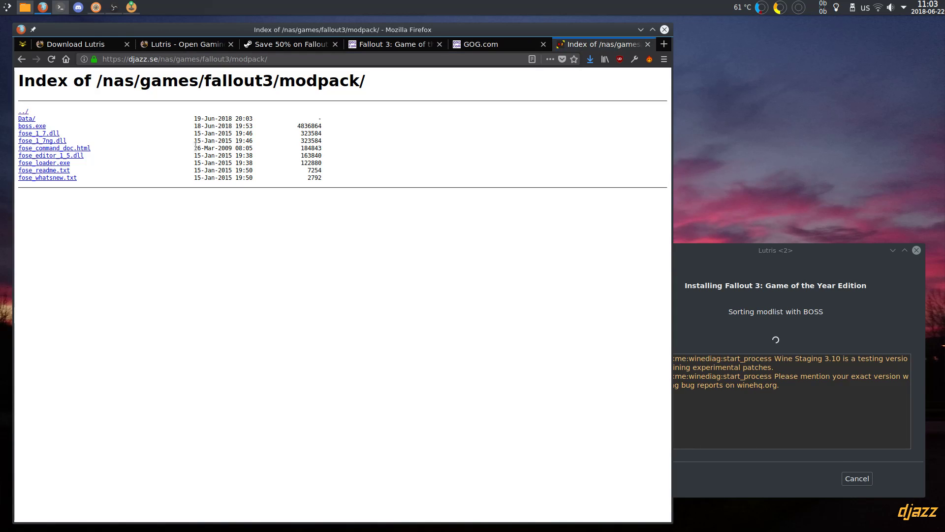
# Browse the modpack's Data, FOSE and Plugins folders, returning to the Data listing.
pyautogui.click(26, 120)
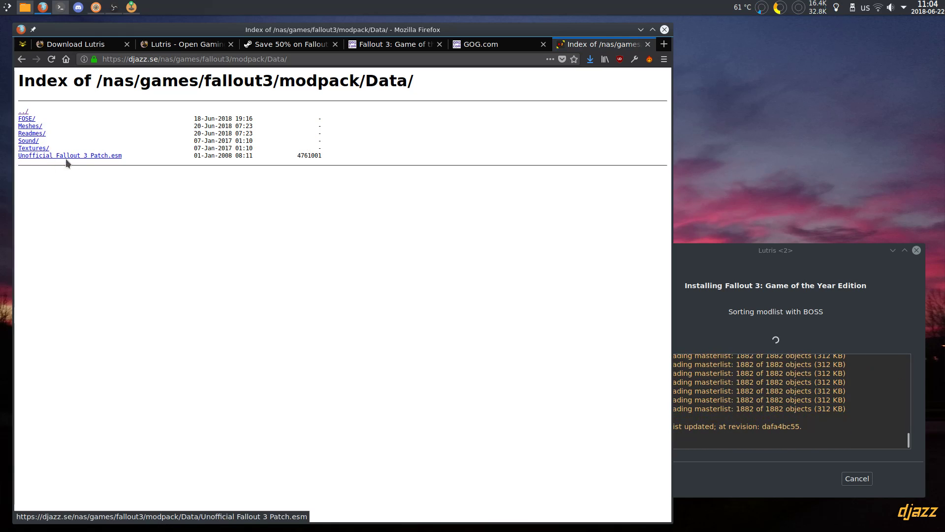
pyautogui.click(27, 118)
pyautogui.click(39, 119)
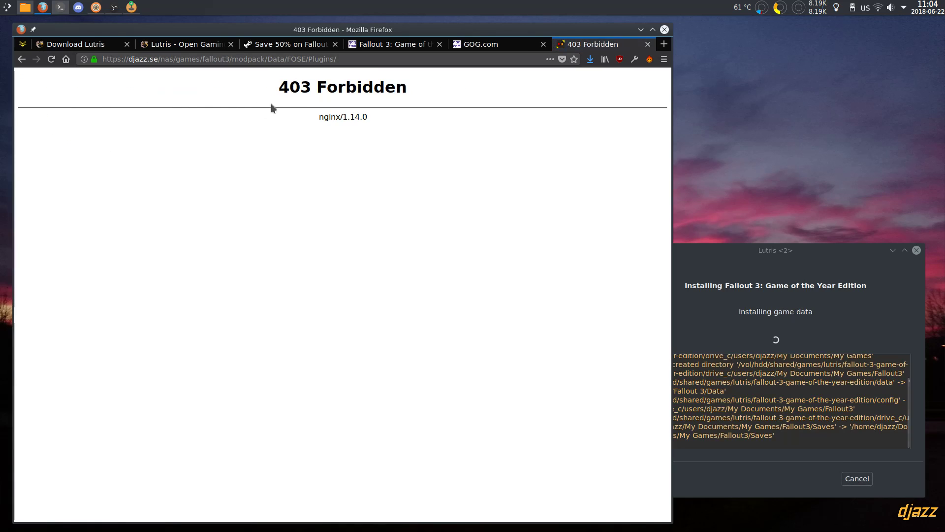
pyautogui.hotkey('alt', 'Left')
pyautogui.hotkey('alt', 'Left')
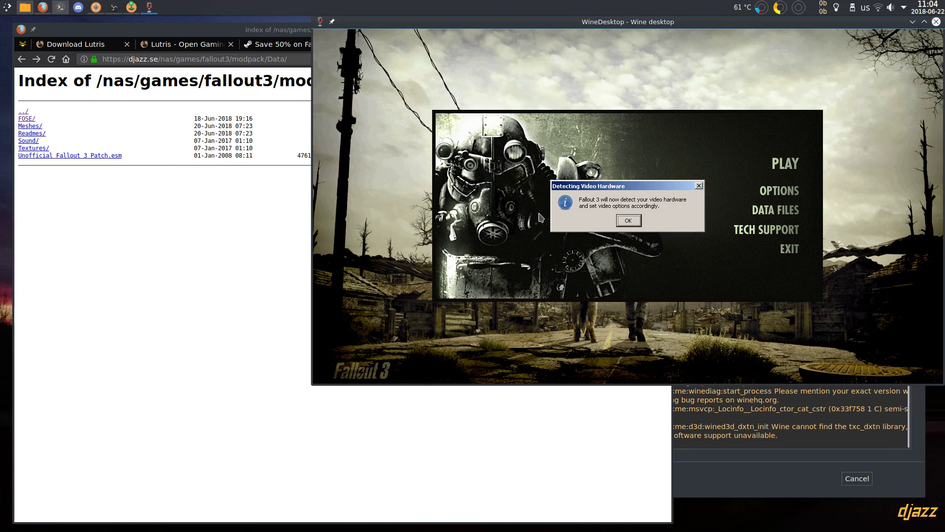
# Close the listing tab, minimize Firefox and accept the launcher's High Quality video detection.
pyautogui.click(187, 229)
pyautogui.hotkey('ctrl', 'w')
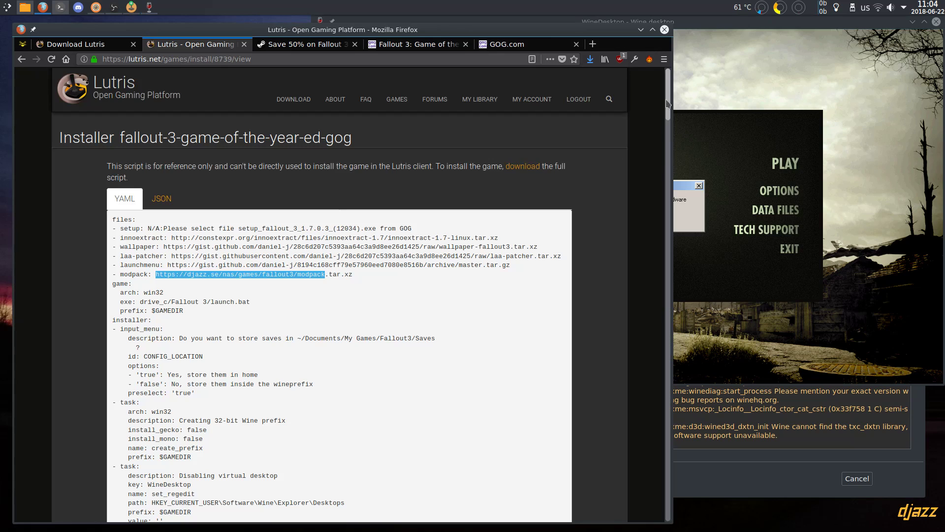
pyautogui.click(641, 30)
pyautogui.moveTo(592, 27); pyautogui.dragTo(369, 73)
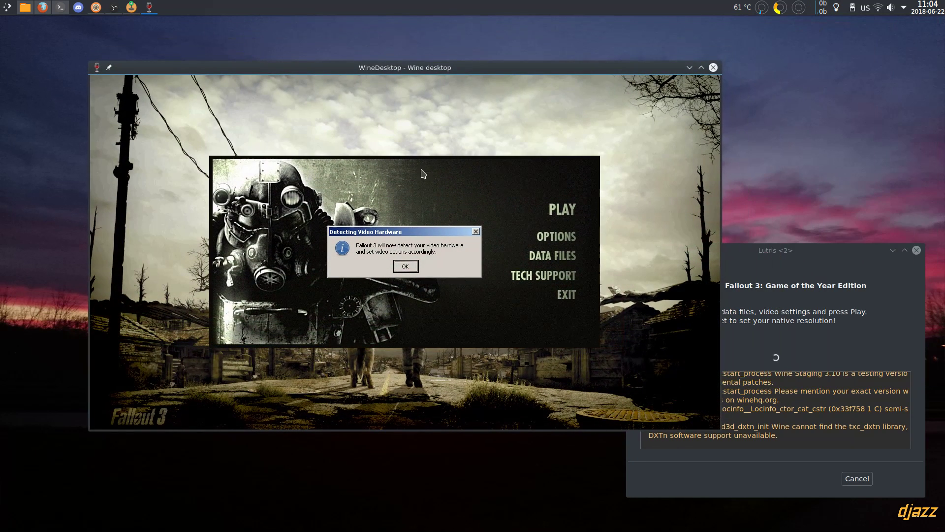
pyautogui.click(406, 266)
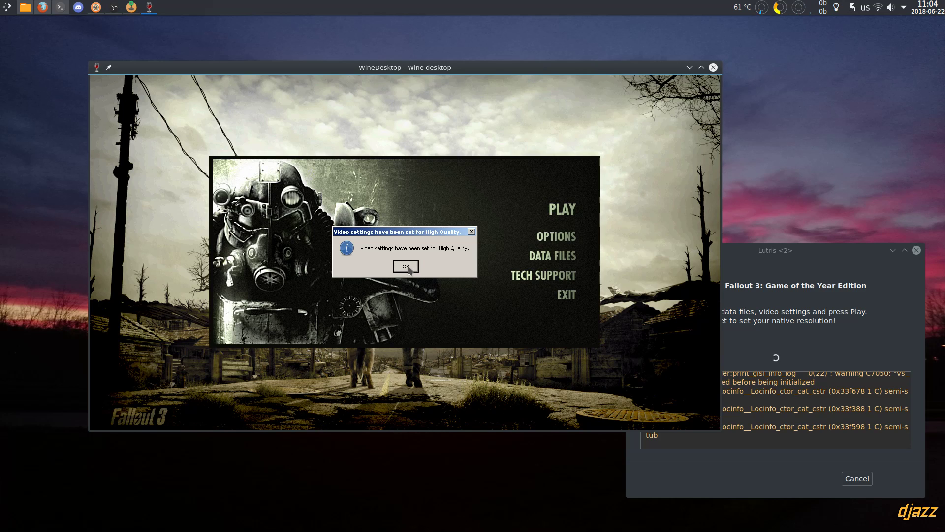
pyautogui.click(406, 266)
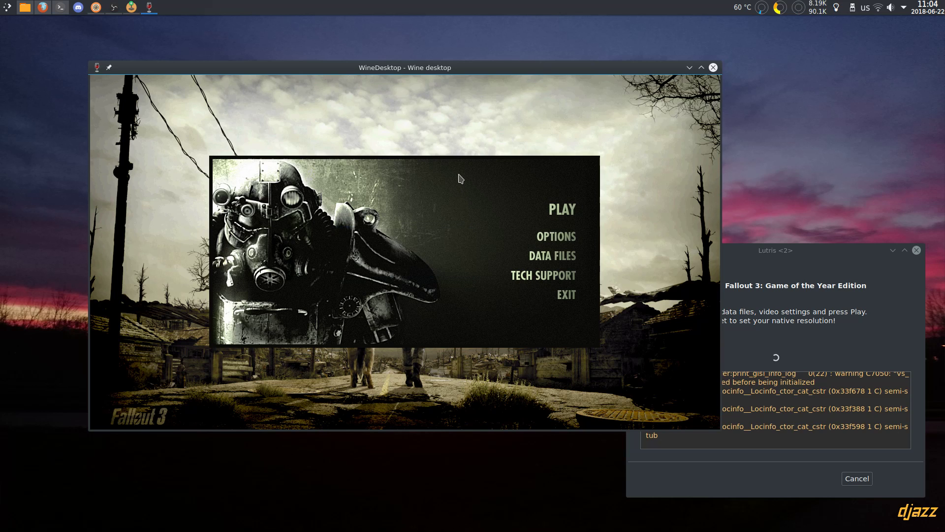
pyautogui.moveTo(460, 177); pyautogui.dragTo(492, 194)
# Enable the Unofficial Fallout 3 Patch.esm data file.
pyautogui.click(546, 244)
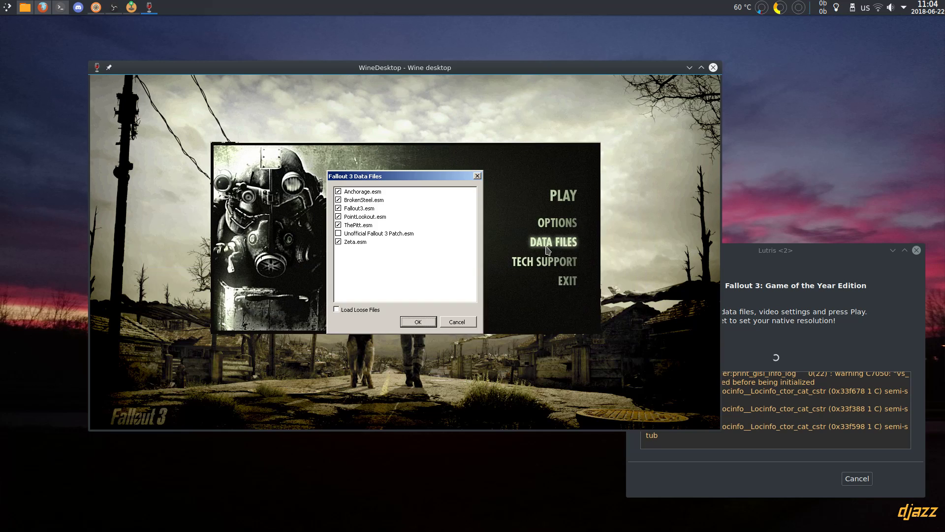
pyautogui.click(341, 234)
pyautogui.click(425, 322)
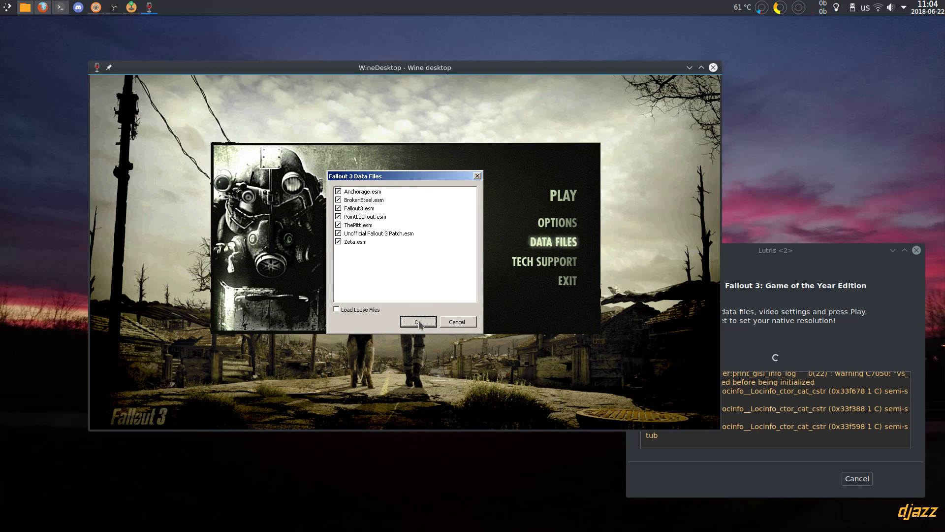
# Set the video options to Ultra, screen effects None, resolution 1920x1080.
pyautogui.click(556, 227)
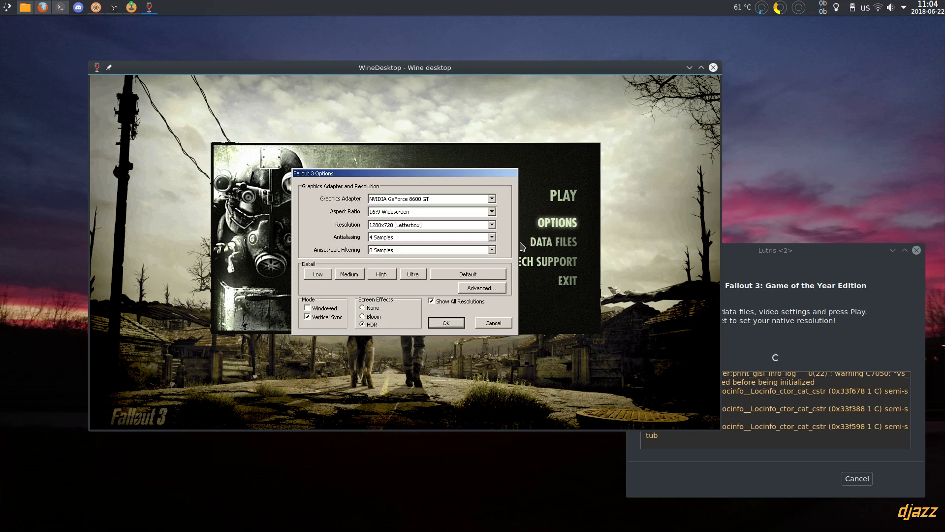
pyautogui.click(413, 272)
pyautogui.click(413, 268)
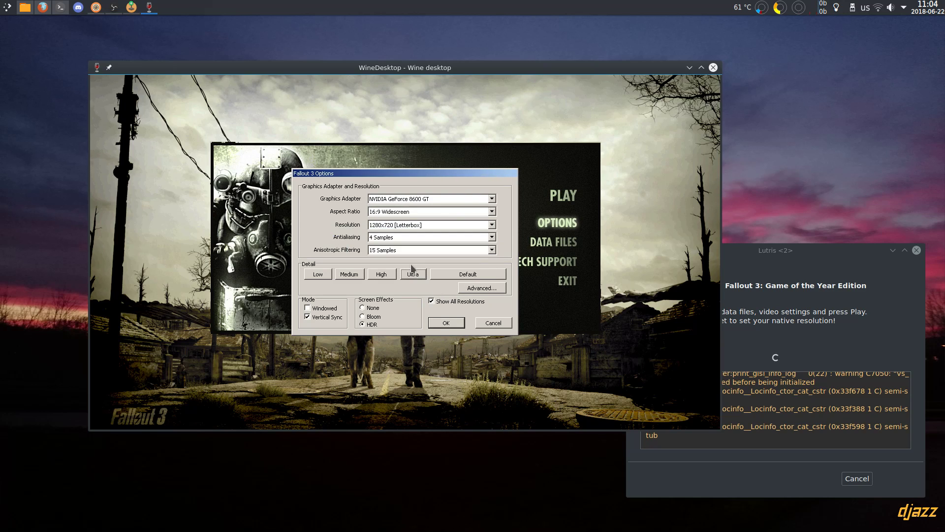
pyautogui.click(372, 308)
pyautogui.click(400, 225)
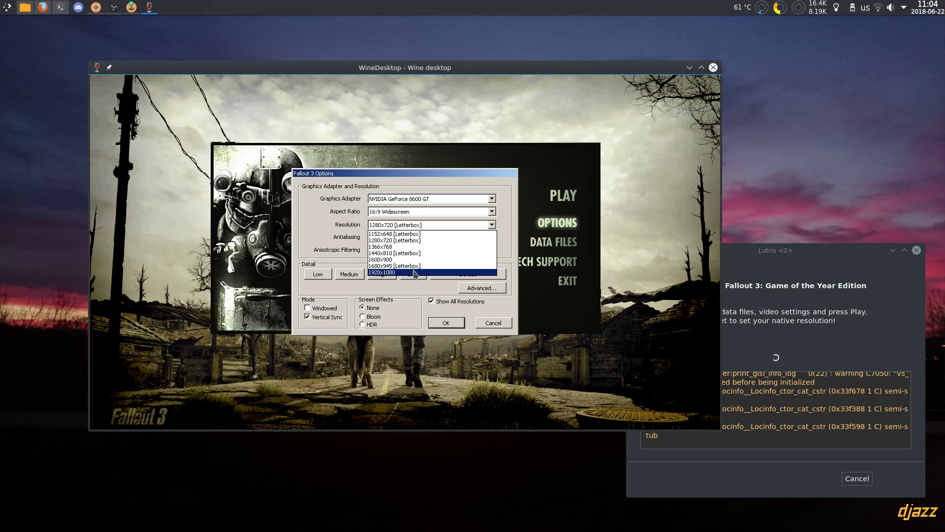
pyautogui.click(428, 271)
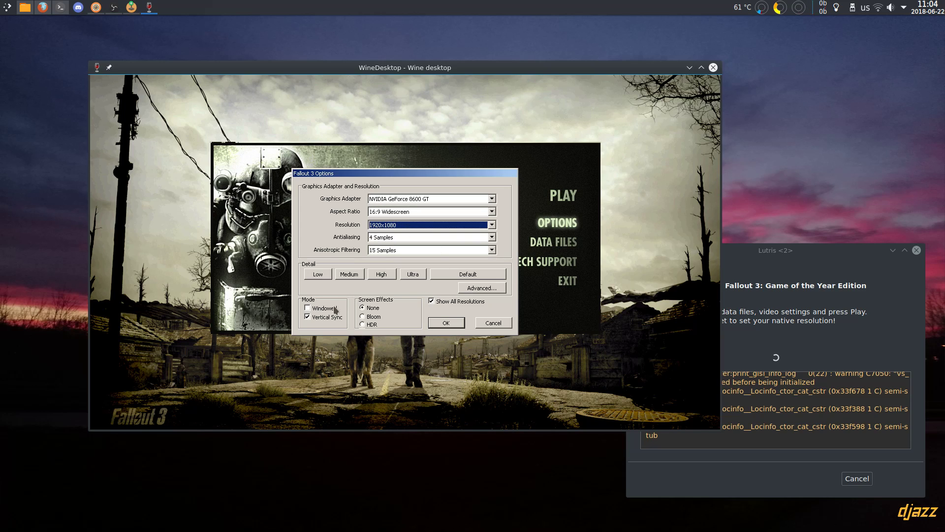
# Review Water, Shadows, Distant LOD and View Distance settings, save, and start the game.
pyautogui.click(480, 291)
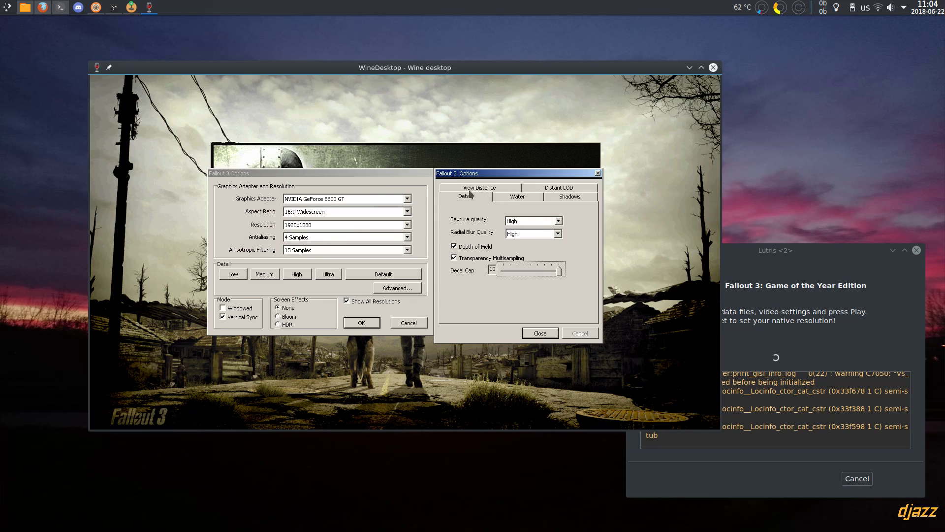
pyautogui.click(518, 196)
pyautogui.click(569, 199)
pyautogui.click(563, 188)
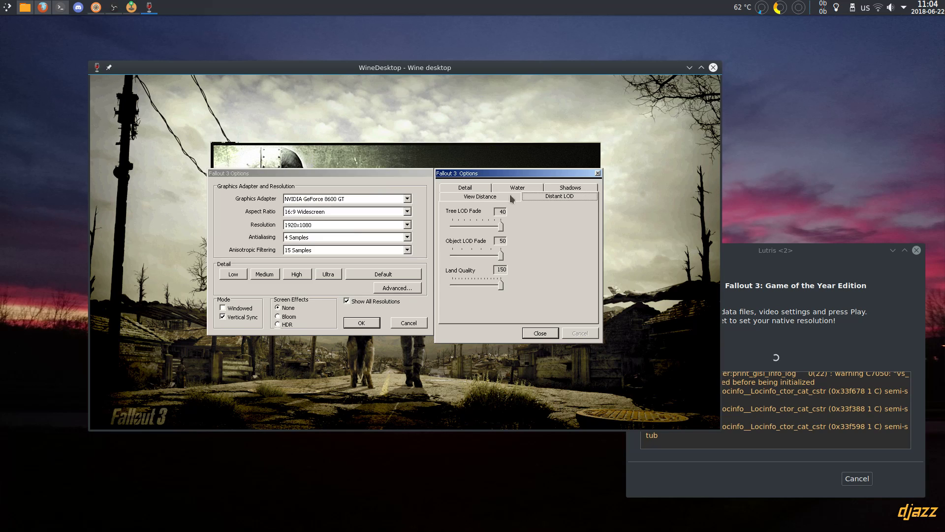
pyautogui.click(488, 197)
pyautogui.click(542, 334)
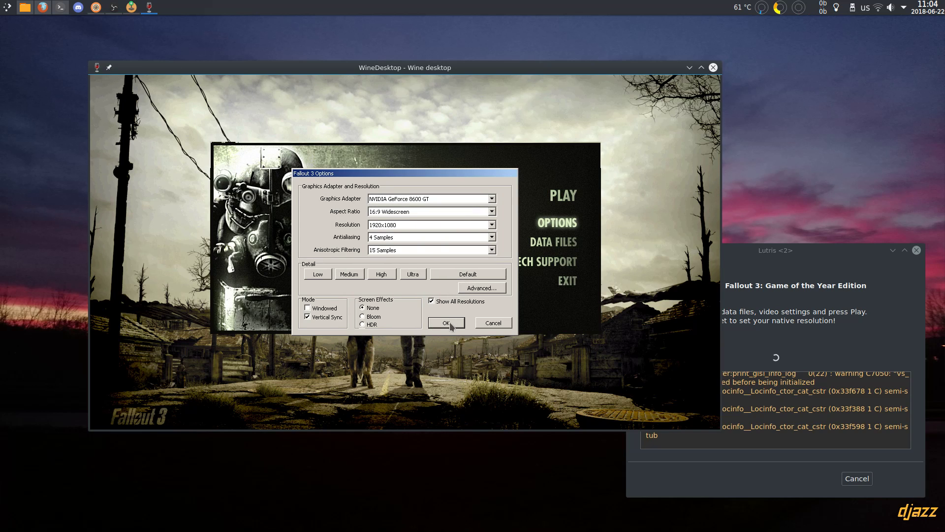
pyautogui.click(452, 322)
pyautogui.click(566, 199)
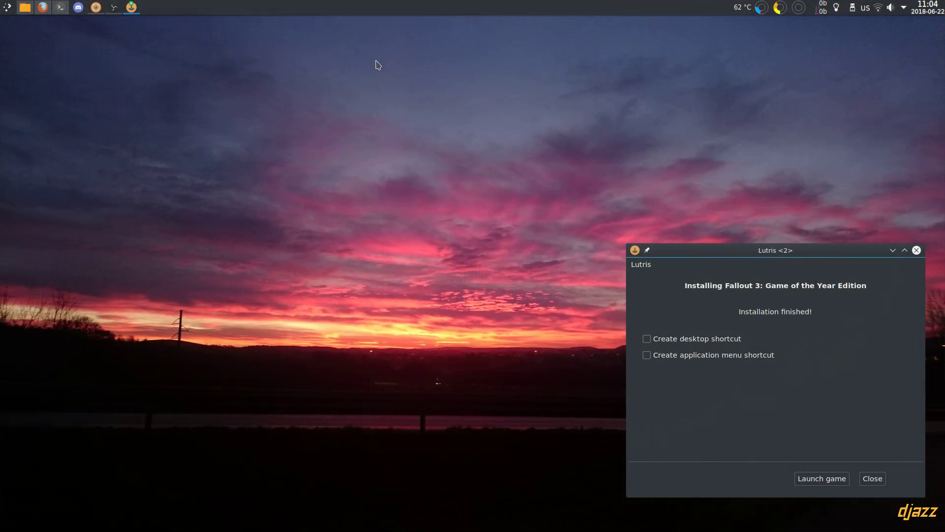
# Dismiss the finished installer, filter the library to Wine, and launch the Fallout 3 GOTY tile.
pyautogui.moveTo(756, 248); pyautogui.dragTo(458, 160)
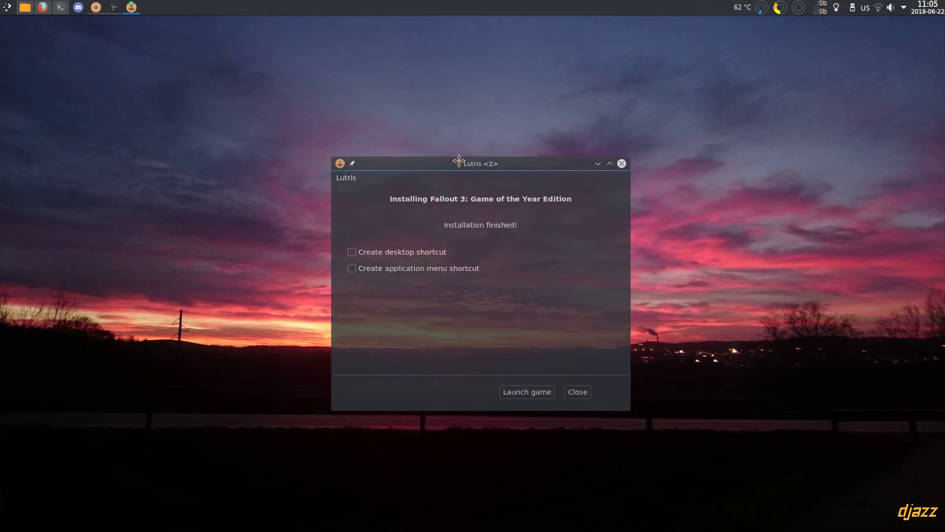
pyautogui.click(578, 391)
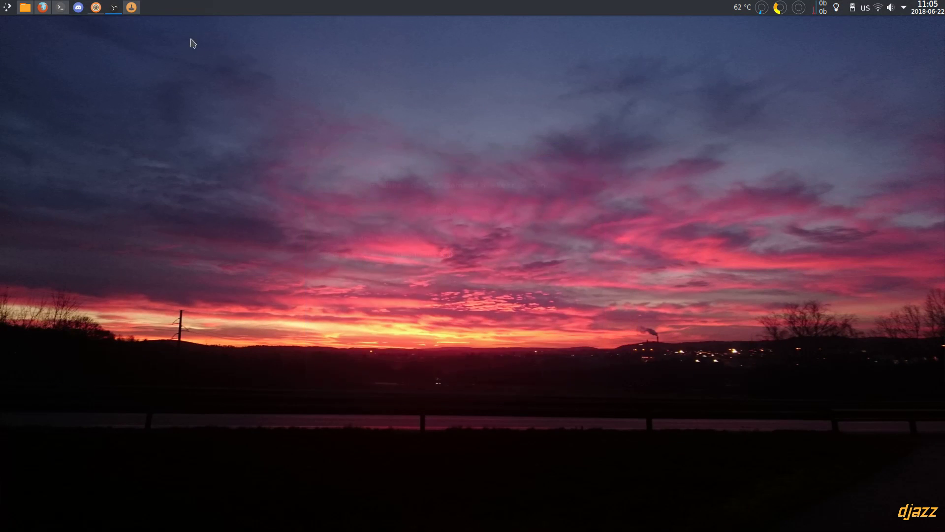
pyautogui.click(131, 7)
pyautogui.click(355, 311)
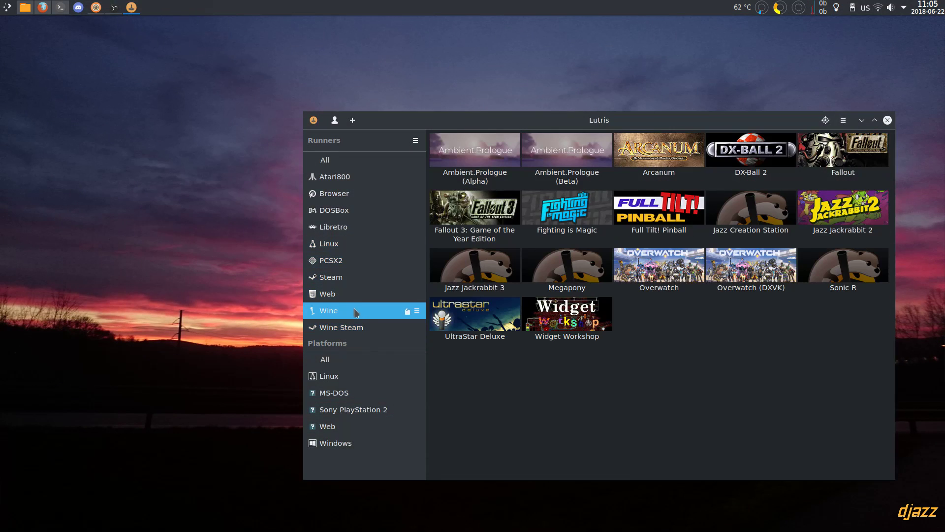
pyautogui.click(484, 214)
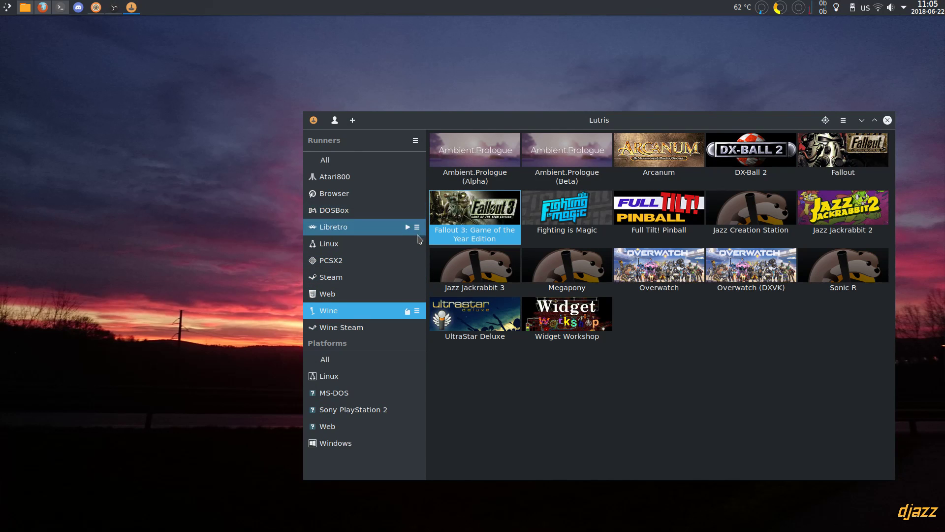
pyautogui.doubleClick(470, 219)
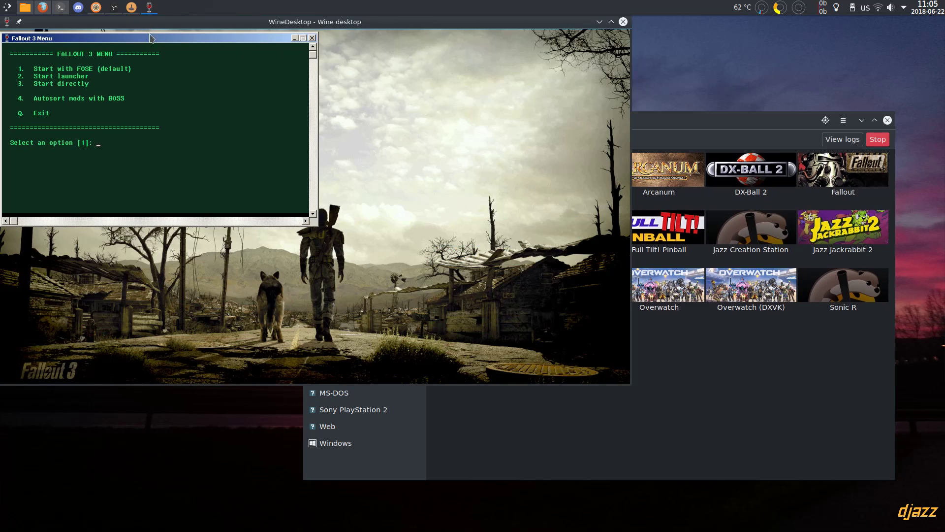
# Centre the Fallout 3 Menu console and enter option 4 to autosort mods with BOSS.
pyautogui.moveTo(148, 36); pyautogui.dragTo(223, 56)
pyautogui.moveTo(394, 240); pyautogui.dragTo(403, 257)
pyautogui.moveTo(275, 53); pyautogui.dragTo(358, 91)
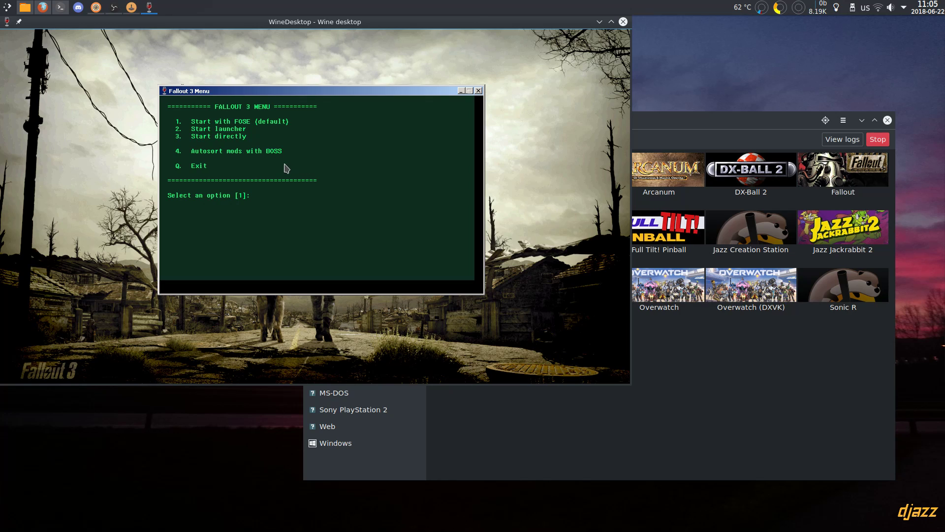
pyautogui.write('4')
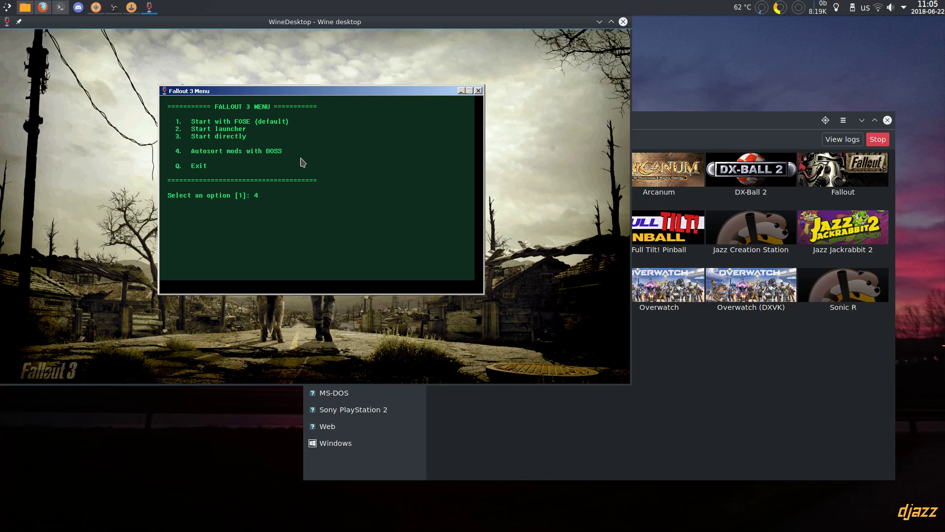